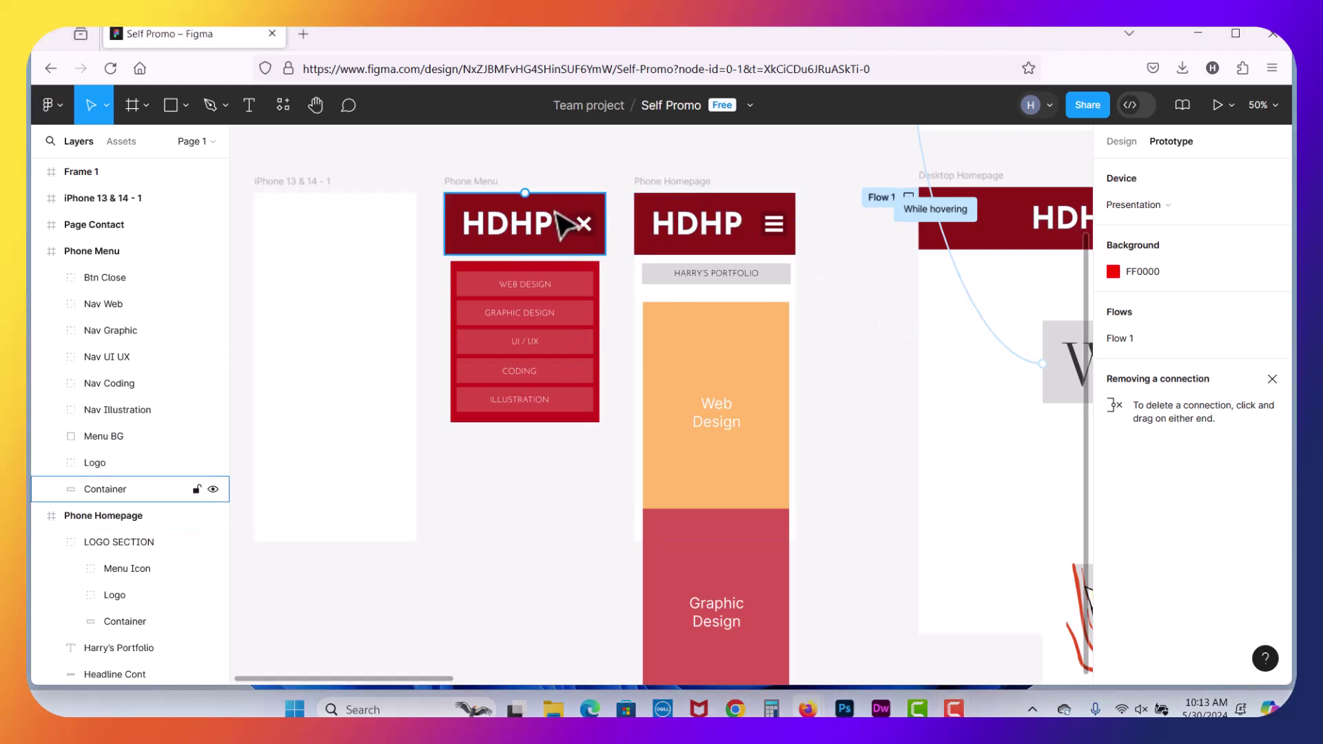
- Set the Phone Homepage frame's prototype Overflow from Vertical to No scrolling
{"action": "left_click", "coordinate": [675, 182]}
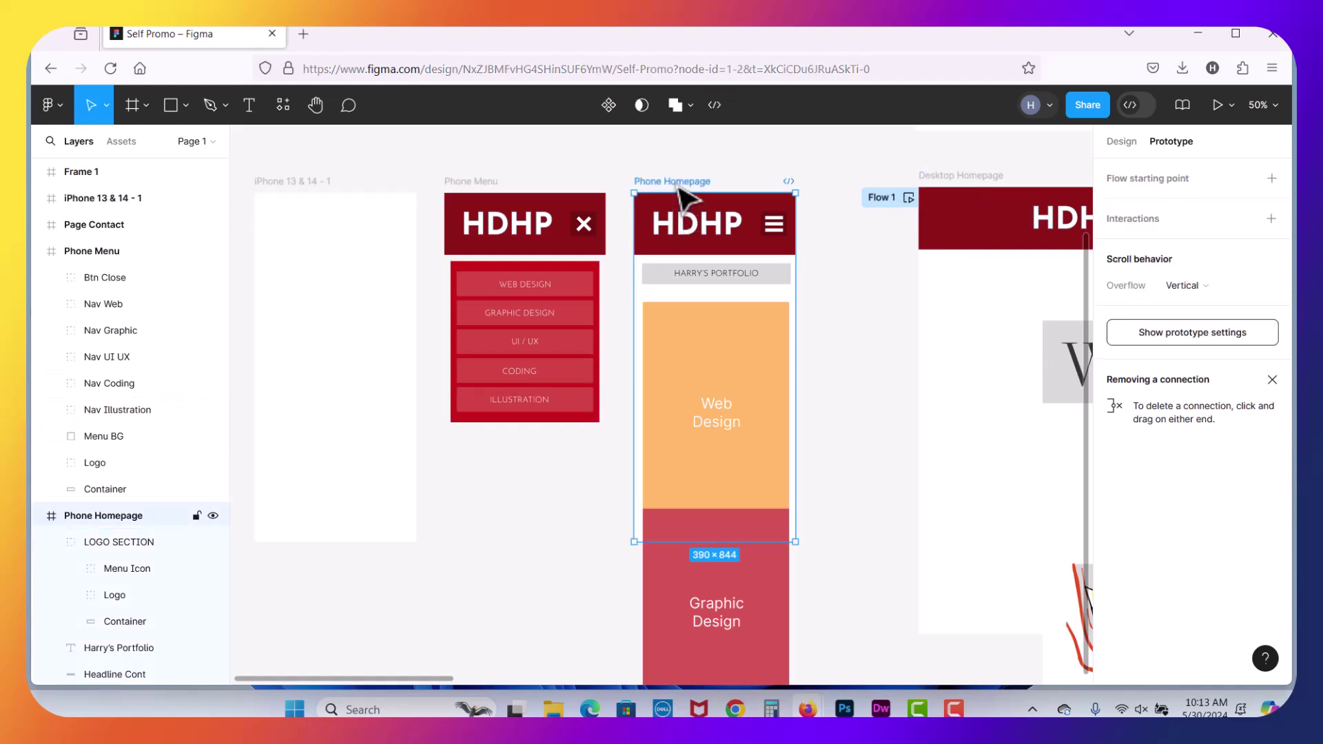
{"action": "left_click", "coordinate": [1125, 141]}
{"action": "left_click", "coordinate": [1183, 147]}
{"action": "left_click", "coordinate": [1202, 283]}
{"action": "left_click", "coordinate": [1205, 244]}
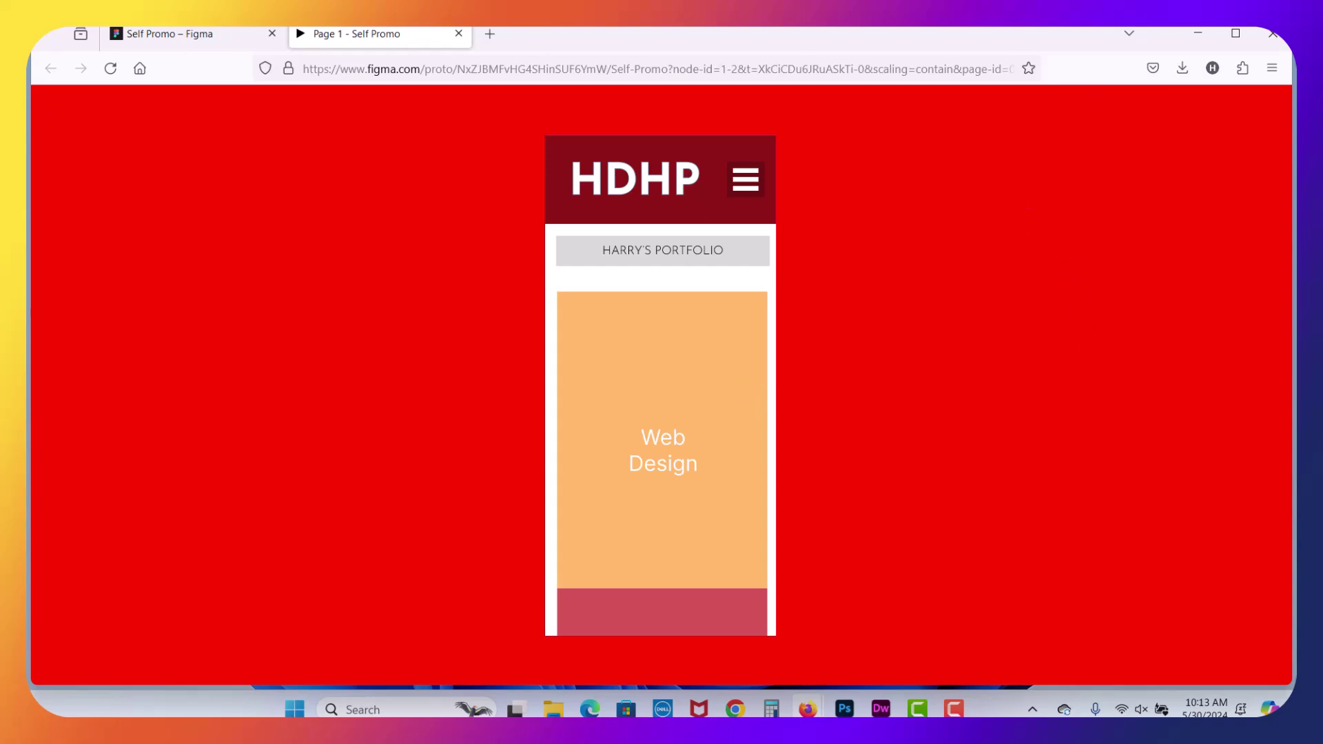
- Set the Phone Homepage frame's Overflow back to Vertical scrolling
{"action": "left_click", "coordinate": [168, 37]}
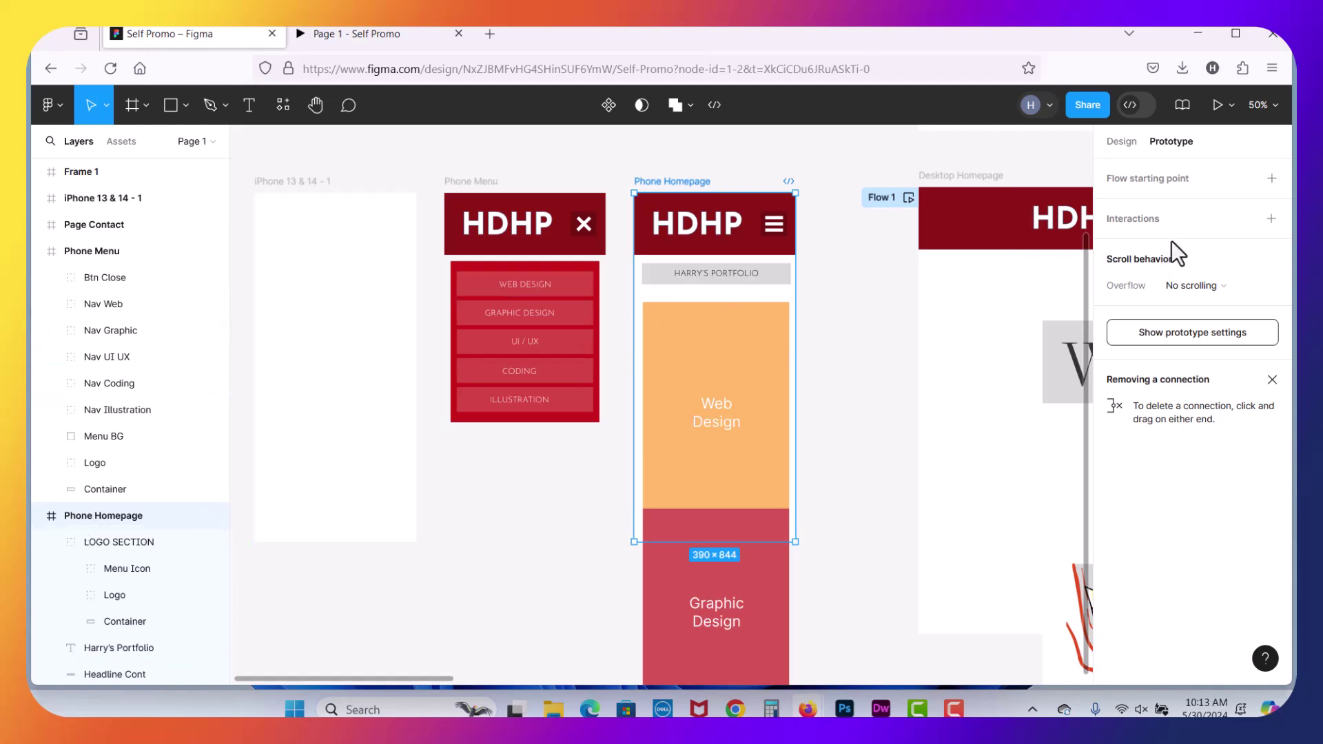
{"action": "left_click", "coordinate": [1202, 286]}
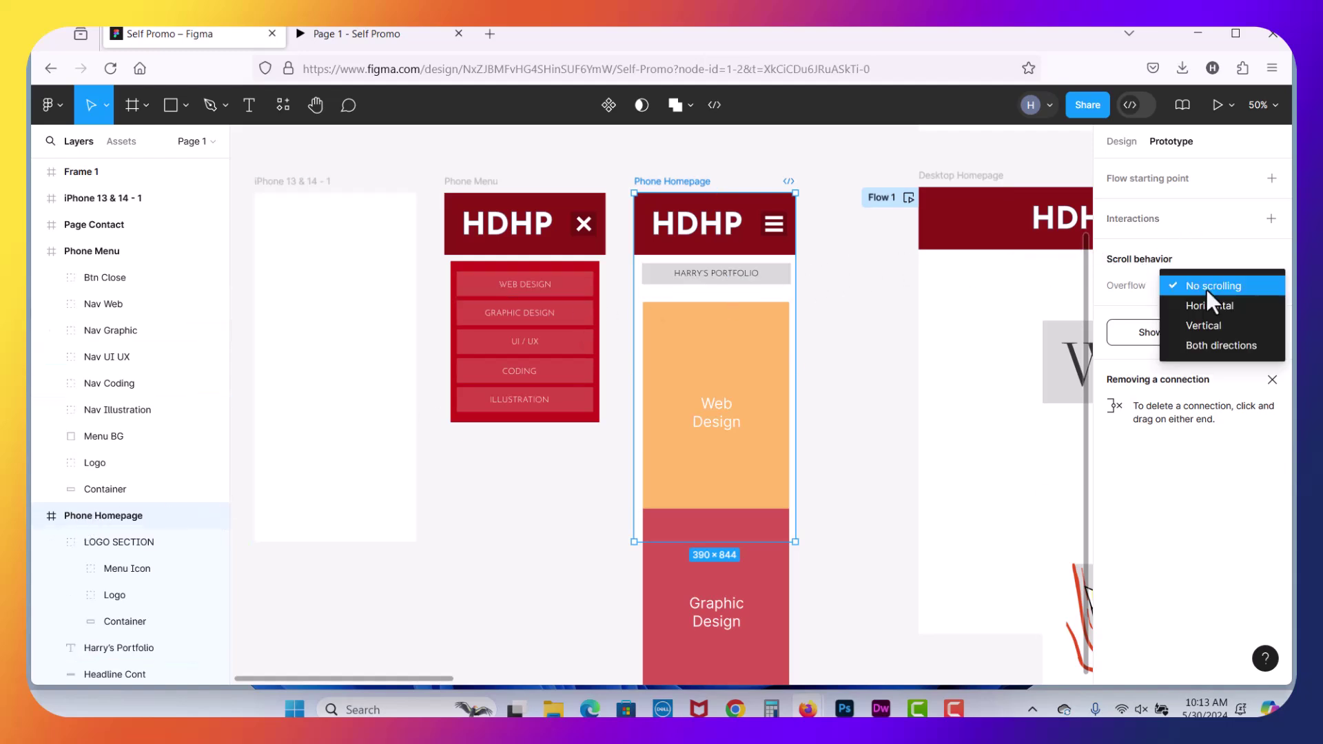
{"action": "left_click", "coordinate": [1217, 325]}
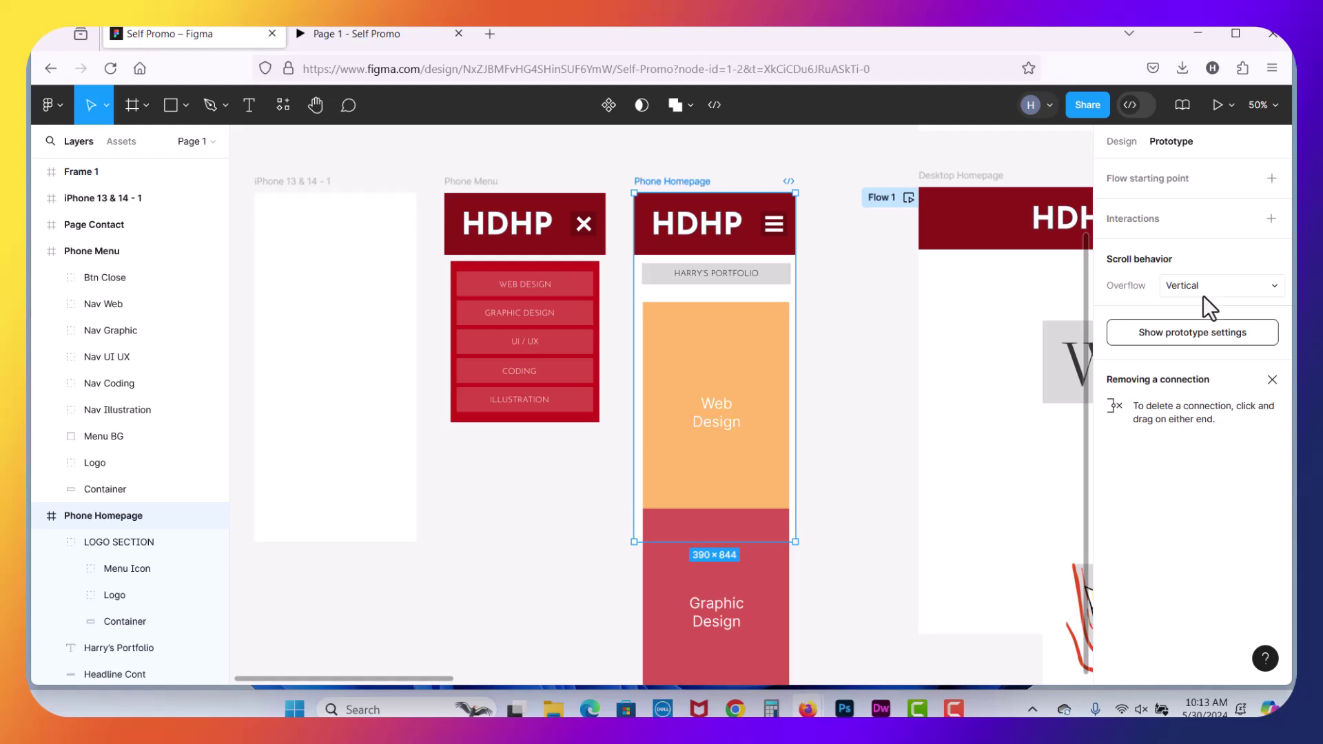
- Change the prototype background colour from FF0000 to dark grey 434343
{"action": "left_click", "coordinate": [1184, 334]}
{"action": "left_click", "coordinate": [1151, 276]}
{"action": "left_click", "coordinate": [1114, 271]}
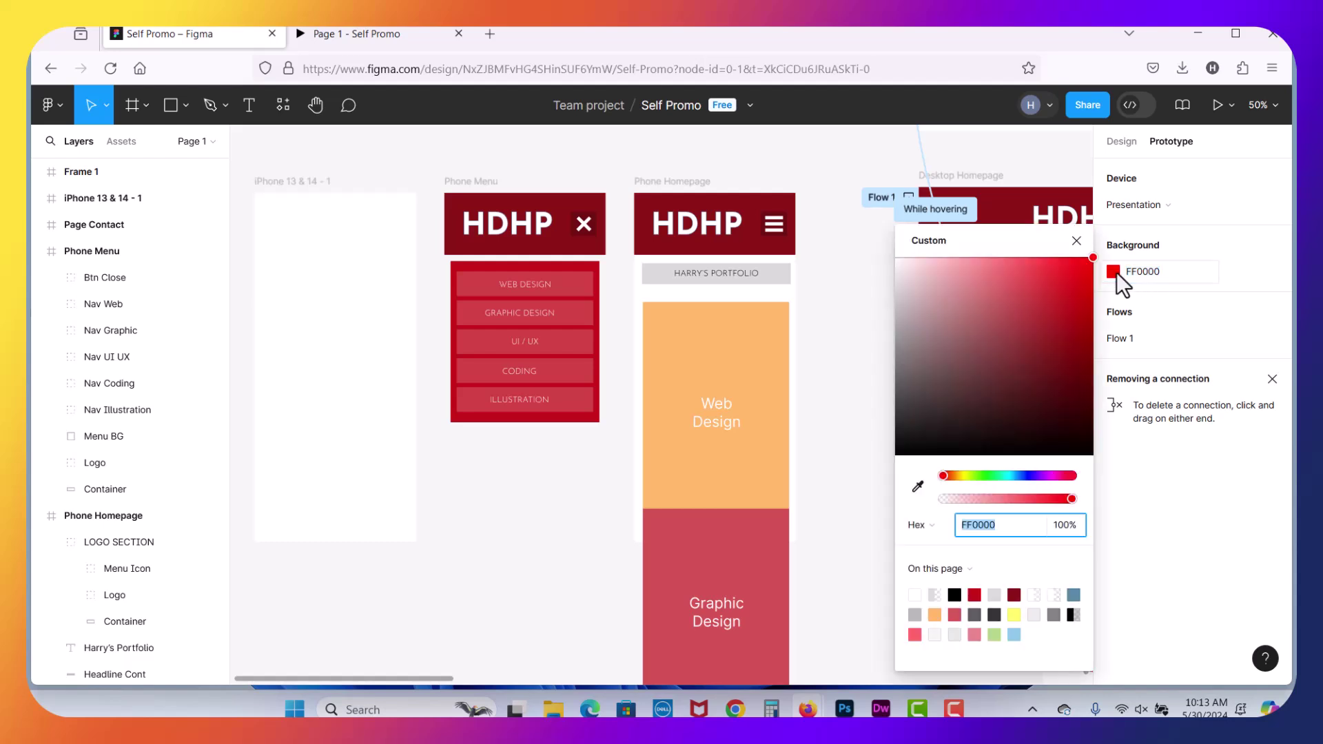
{"action": "left_click_drag", "start_coordinate": [1040, 295], "coordinate": [842, 409]}
{"action": "left_click", "coordinate": [1078, 240]}
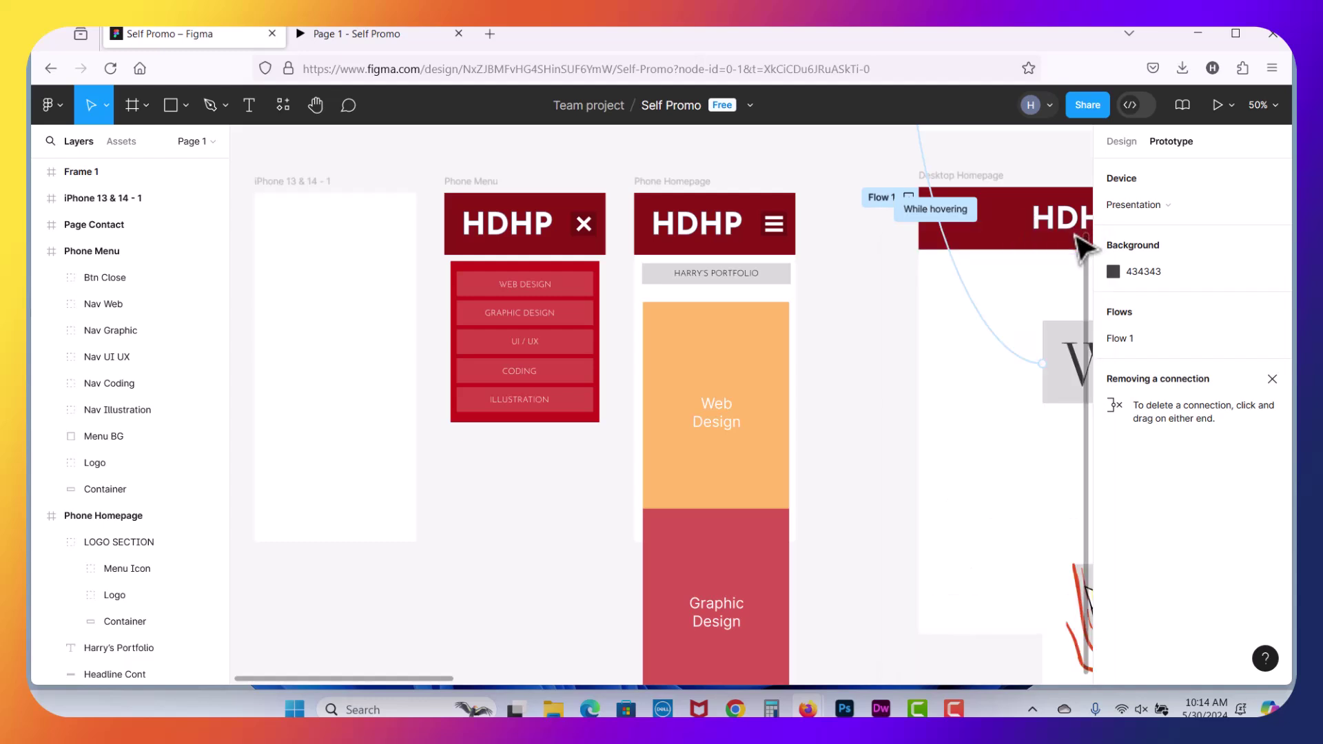
{"action": "left_click", "coordinate": [1215, 104]}
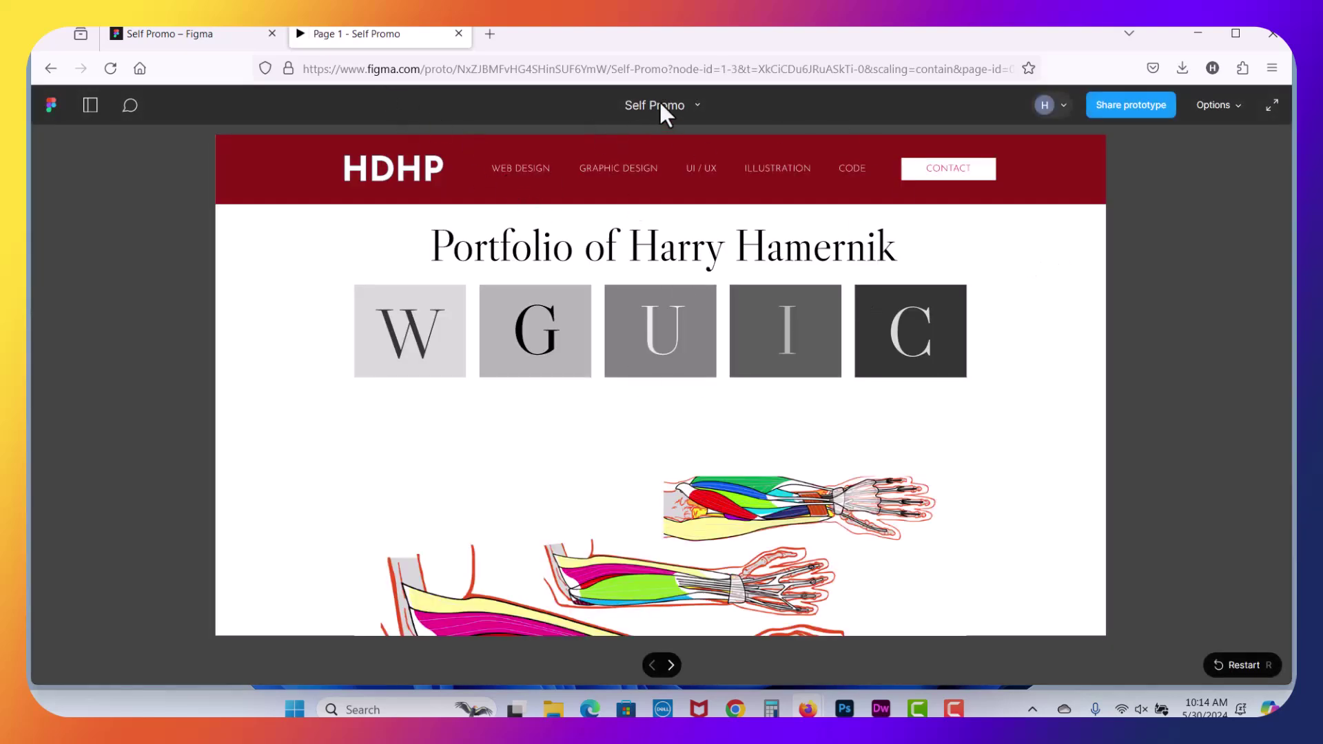
{"action": "left_click", "coordinate": [209, 34]}
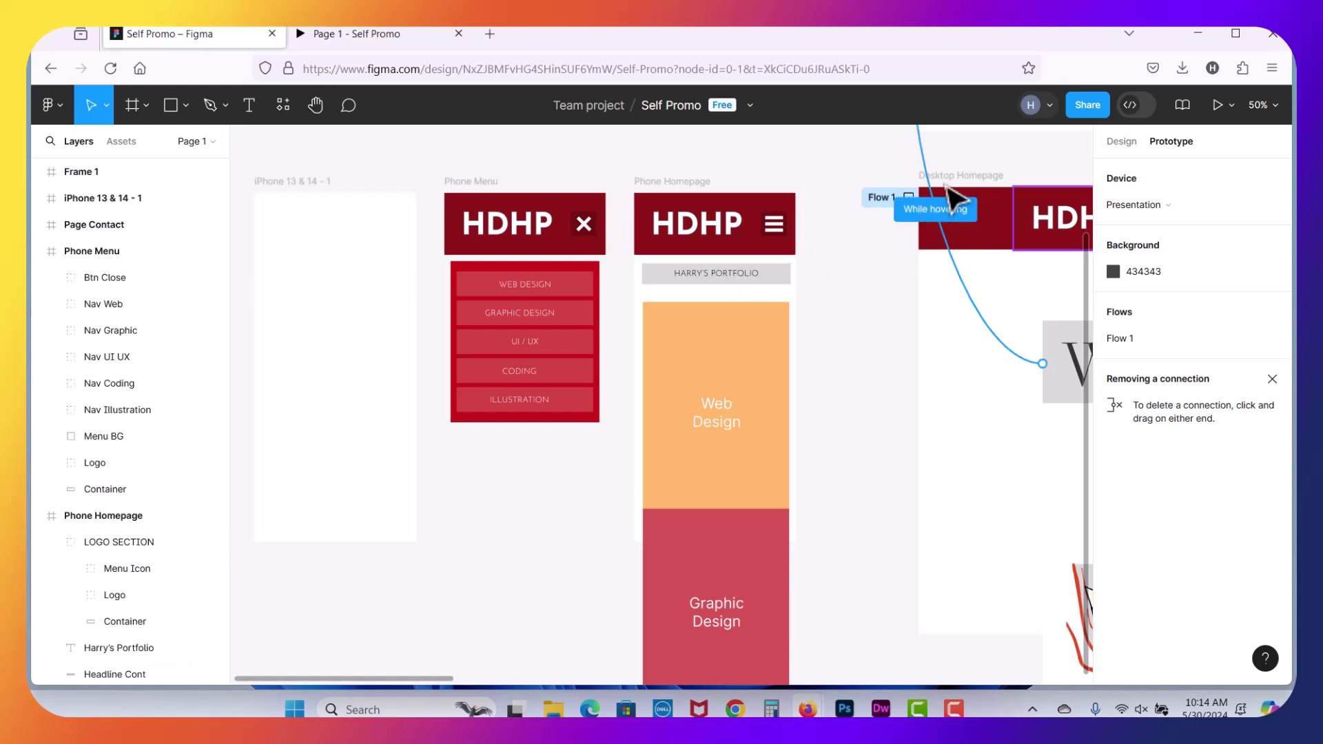
{"action": "left_click", "coordinate": [672, 181]}
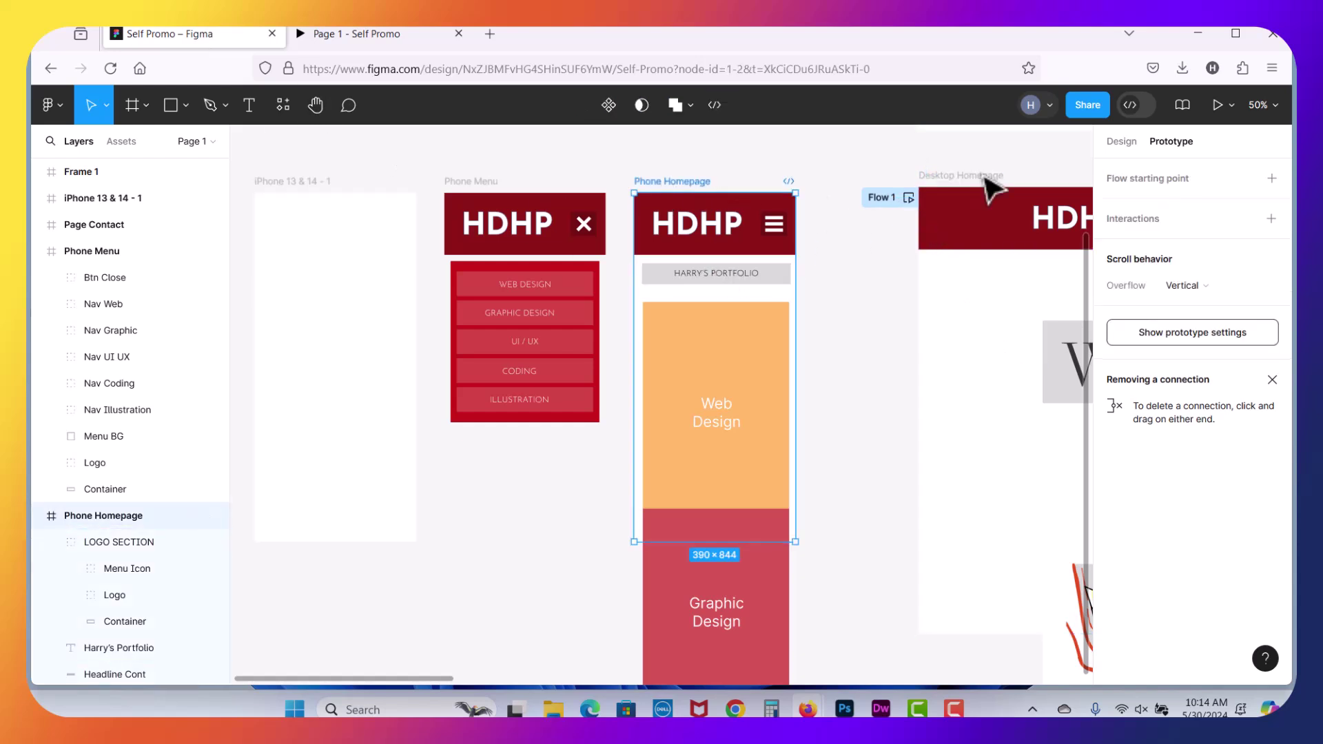
{"action": "left_click", "coordinate": [1215, 109]}
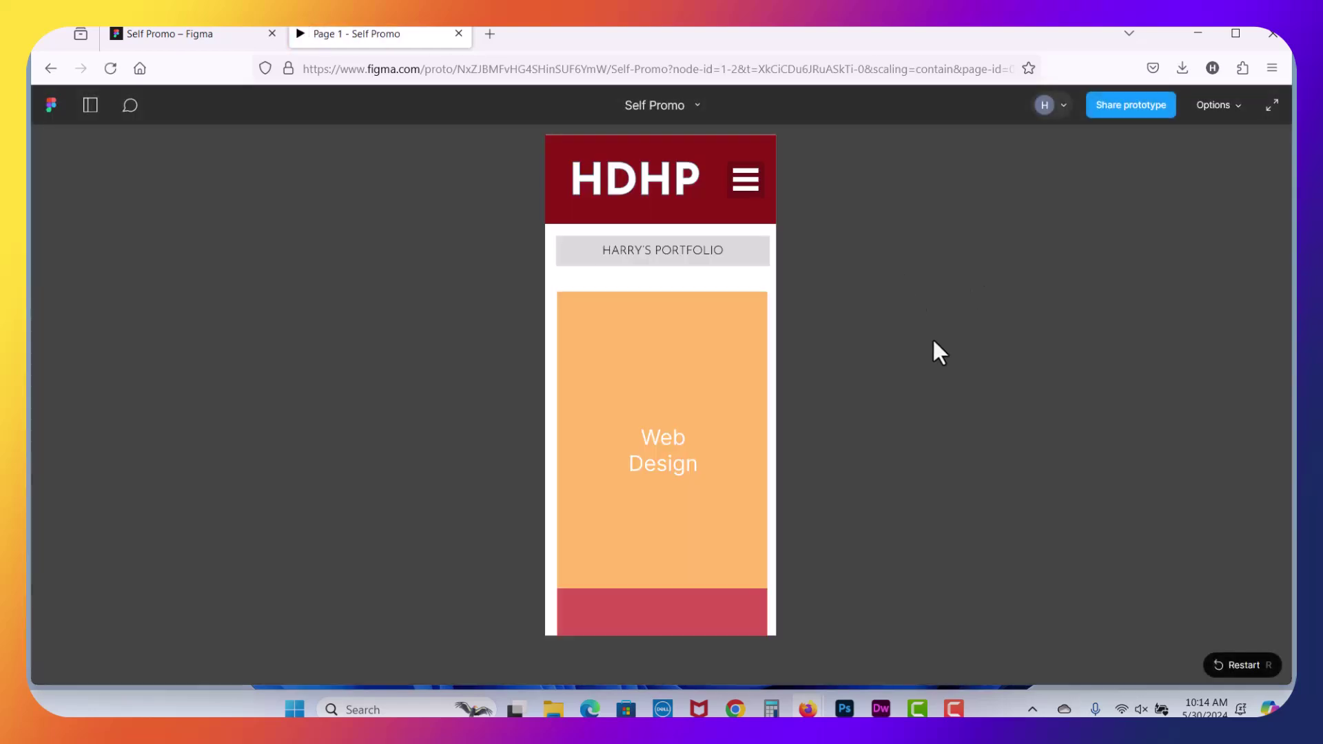
{"action": "scroll", "coordinate": [715, 424], "scroll_direction": "down", "scroll_amount": 9}
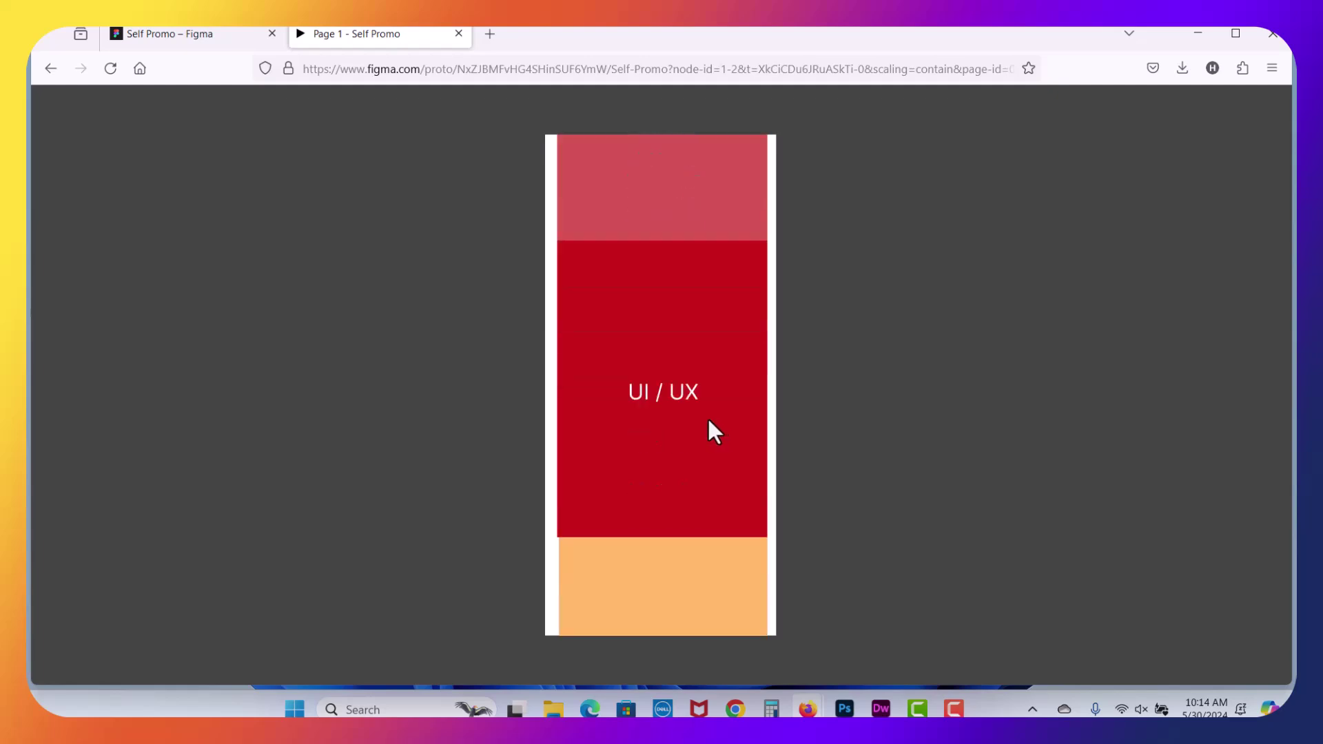
{"action": "scroll", "coordinate": [709, 417], "scroll_direction": "up", "scroll_amount": 9}
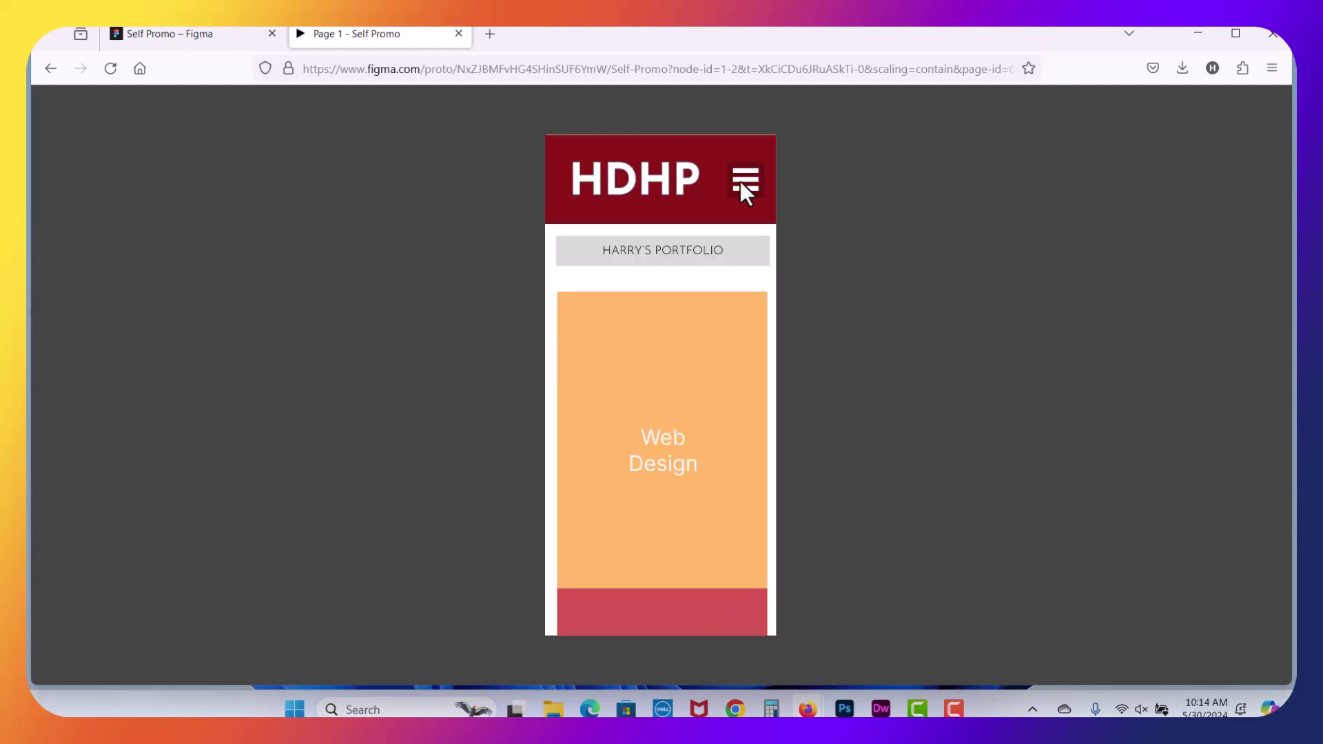
{"action": "left_click", "coordinate": [207, 34]}
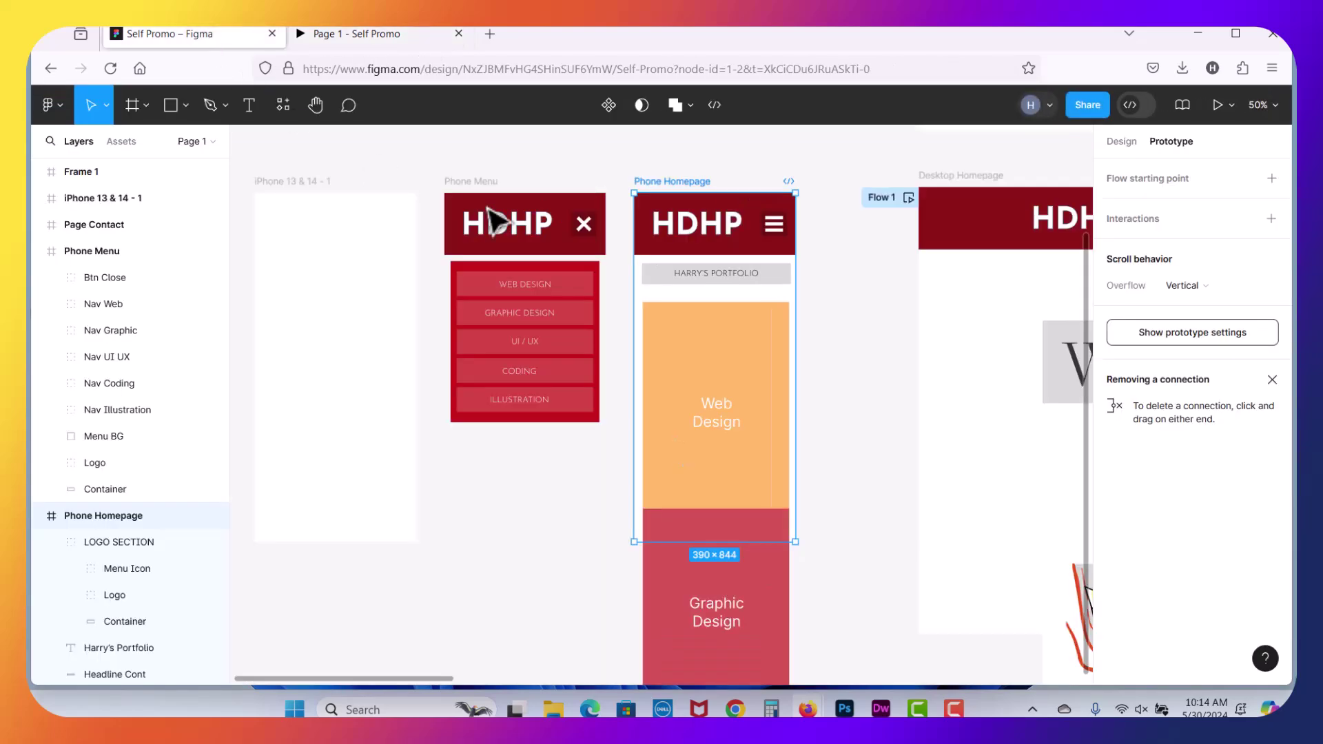
{"action": "left_click", "coordinate": [772, 234]}
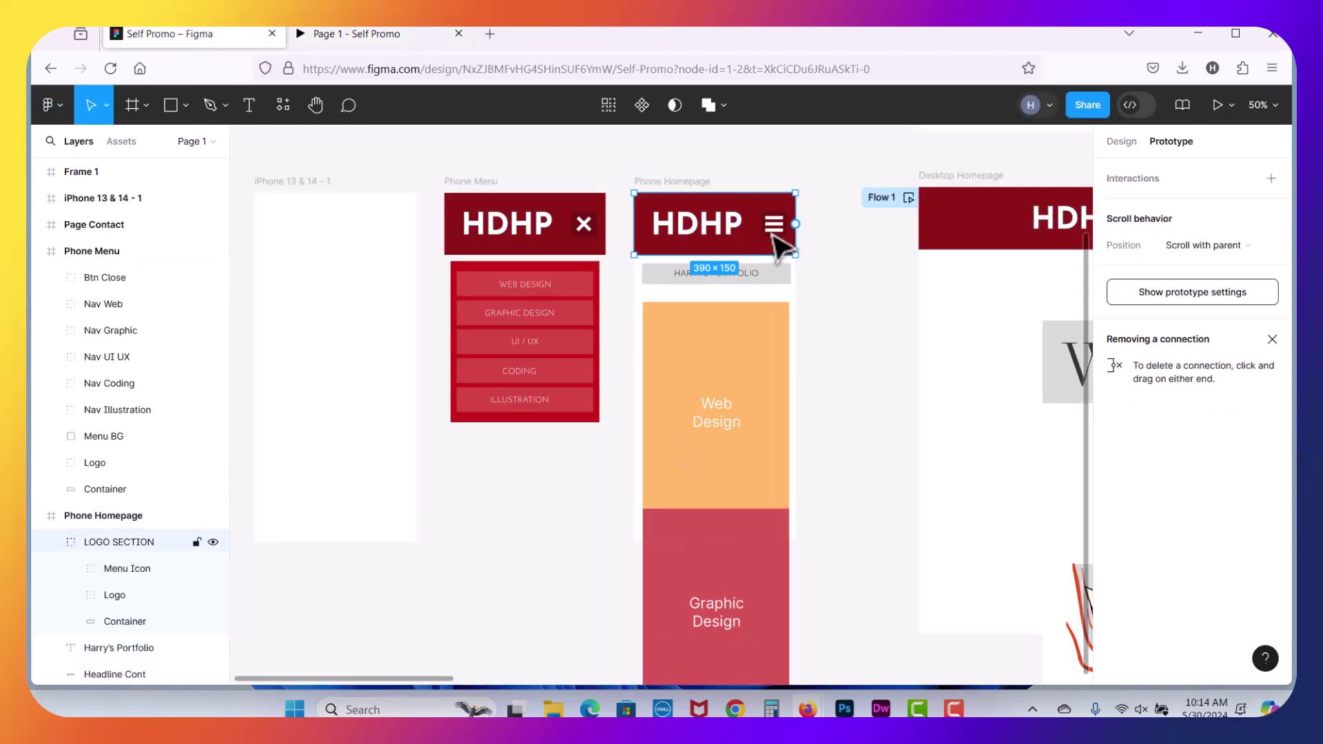
{"action": "left_click", "coordinate": [490, 184]}
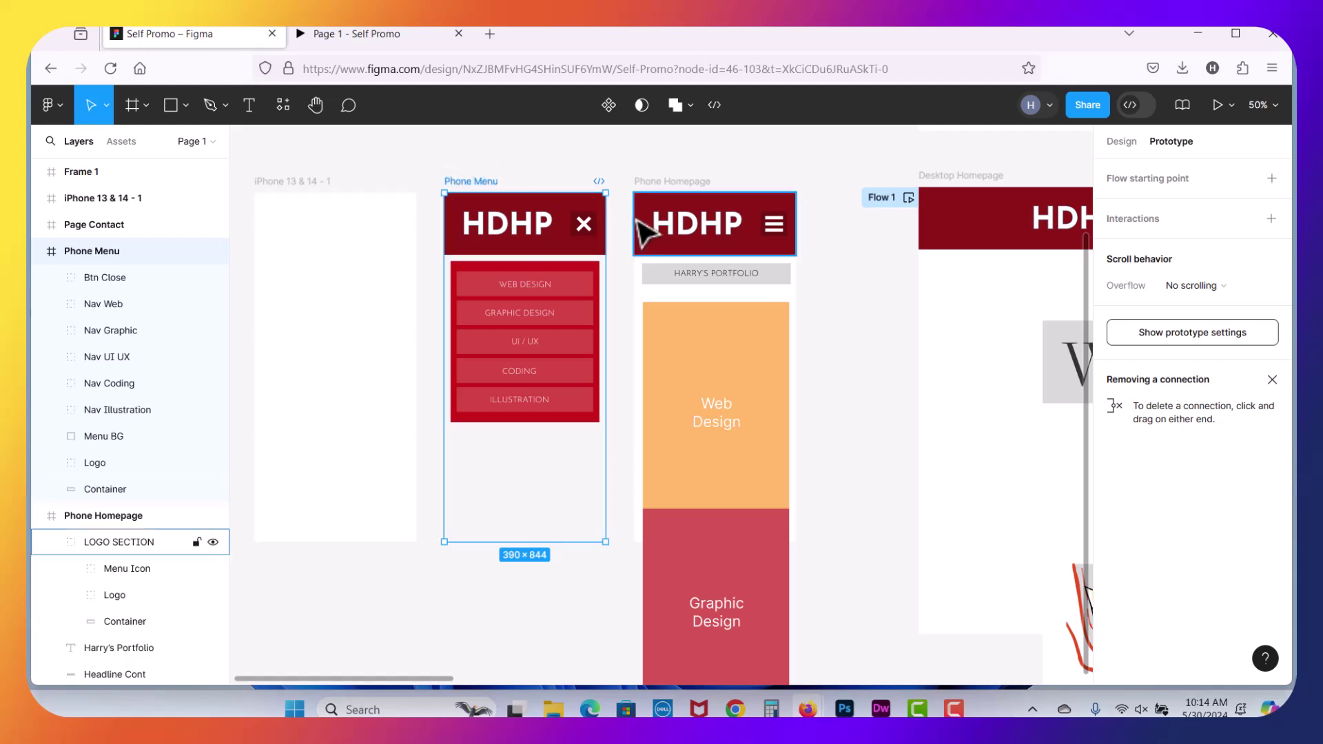
{"action": "left_click", "coordinate": [692, 185]}
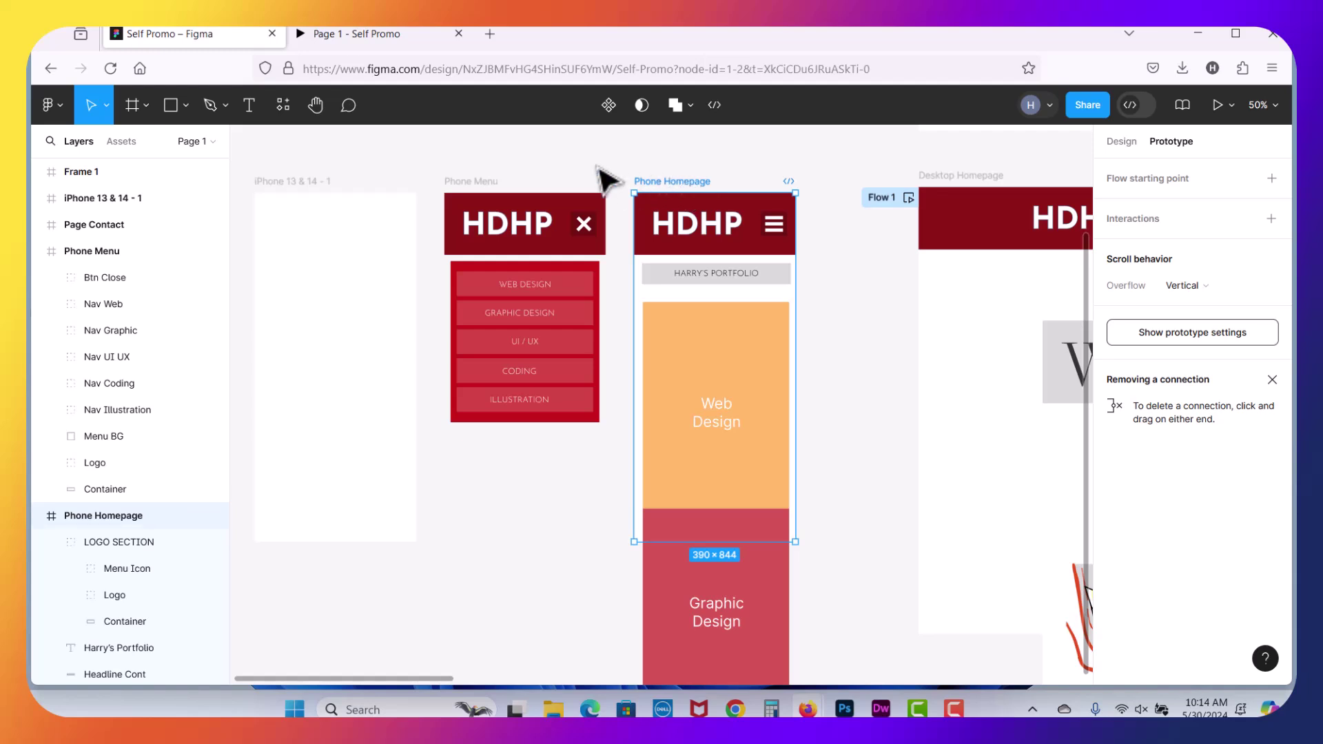
{"action": "left_click", "coordinate": [482, 182]}
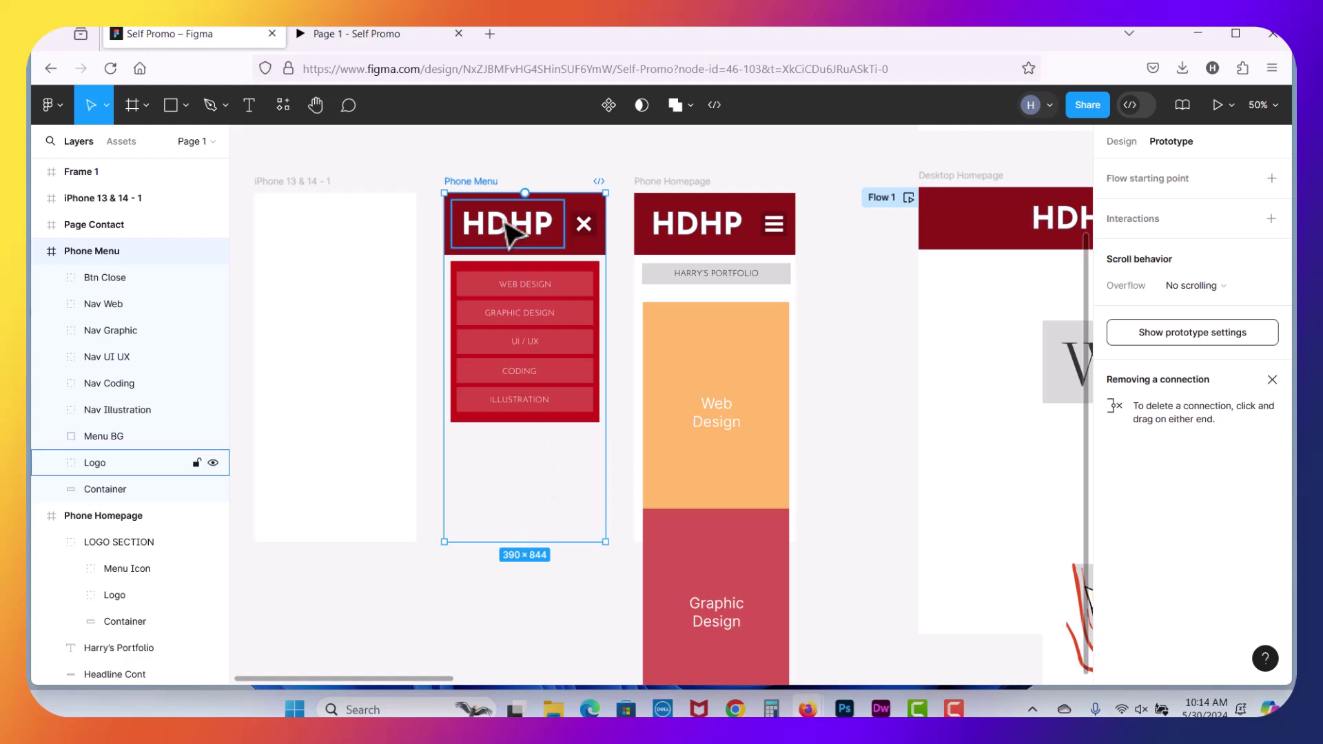
{"action": "left_click", "coordinate": [696, 245]}
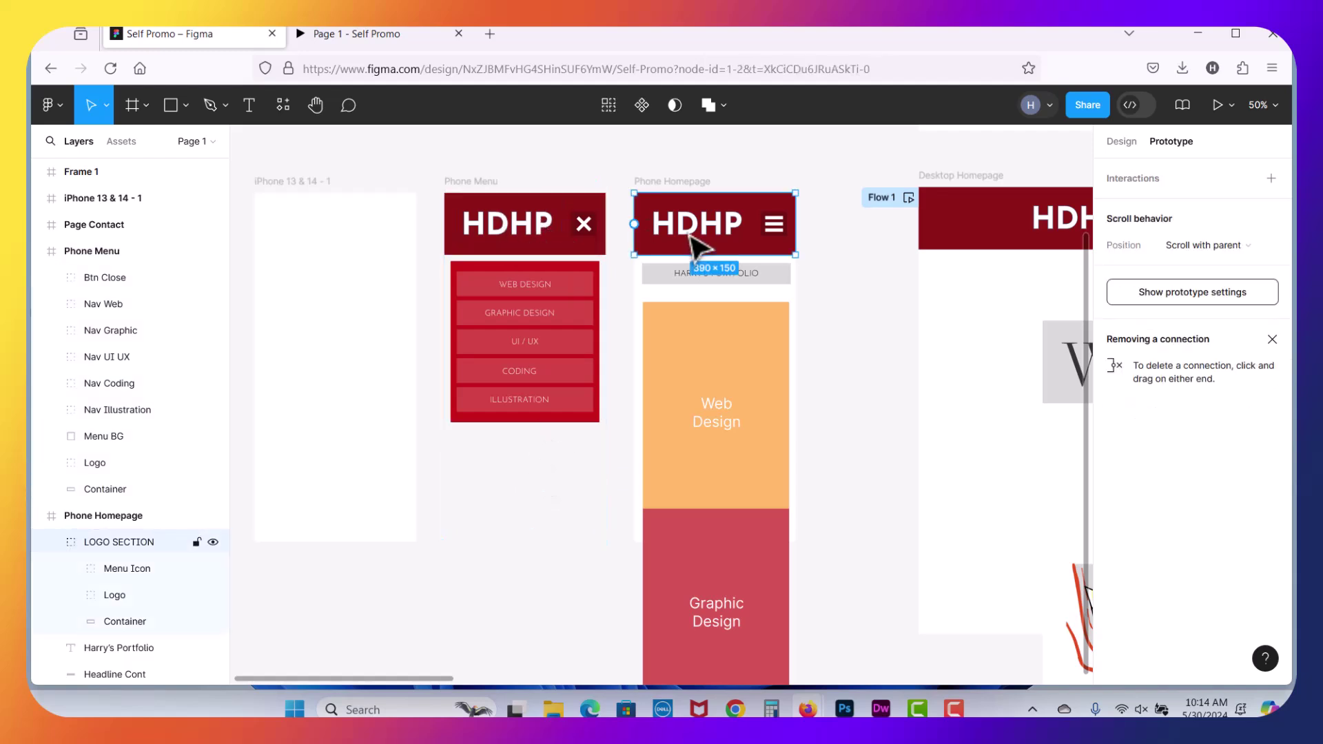
{"action": "left_click", "coordinate": [591, 230]}
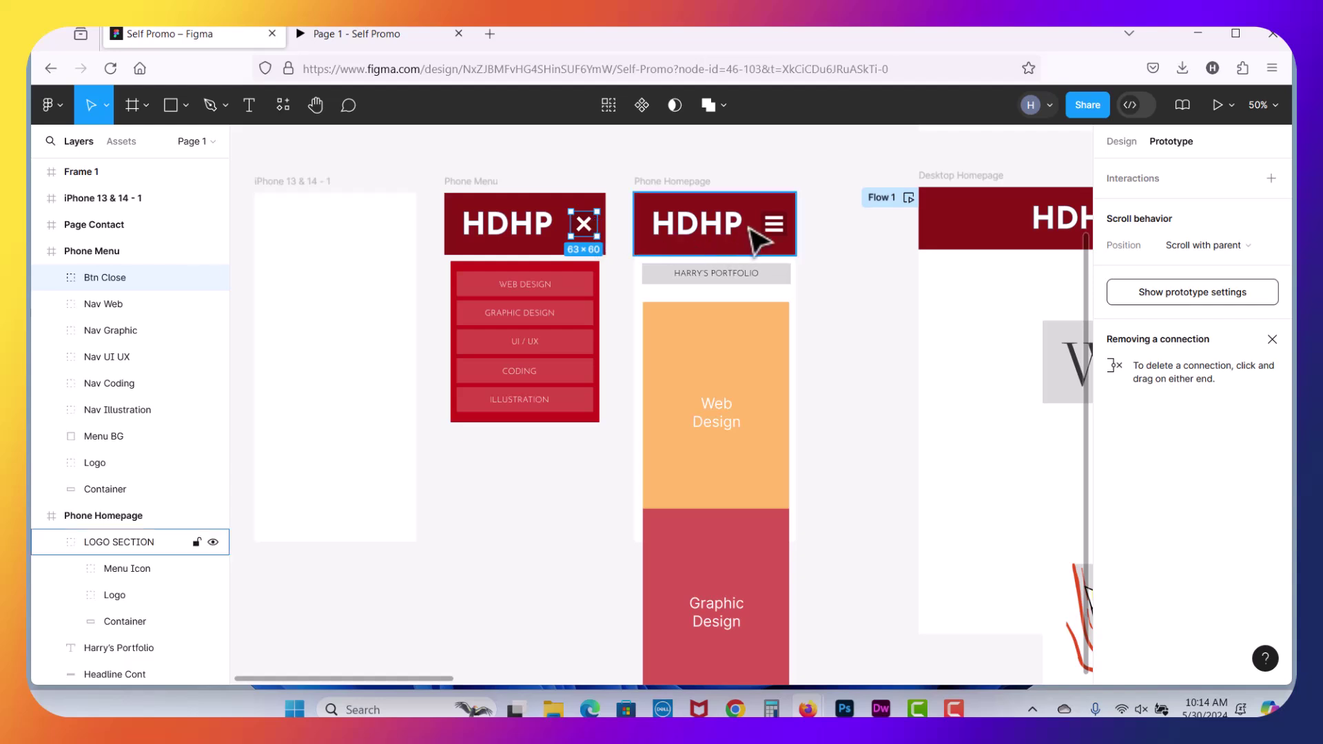
{"action": "left_click", "coordinate": [775, 234]}
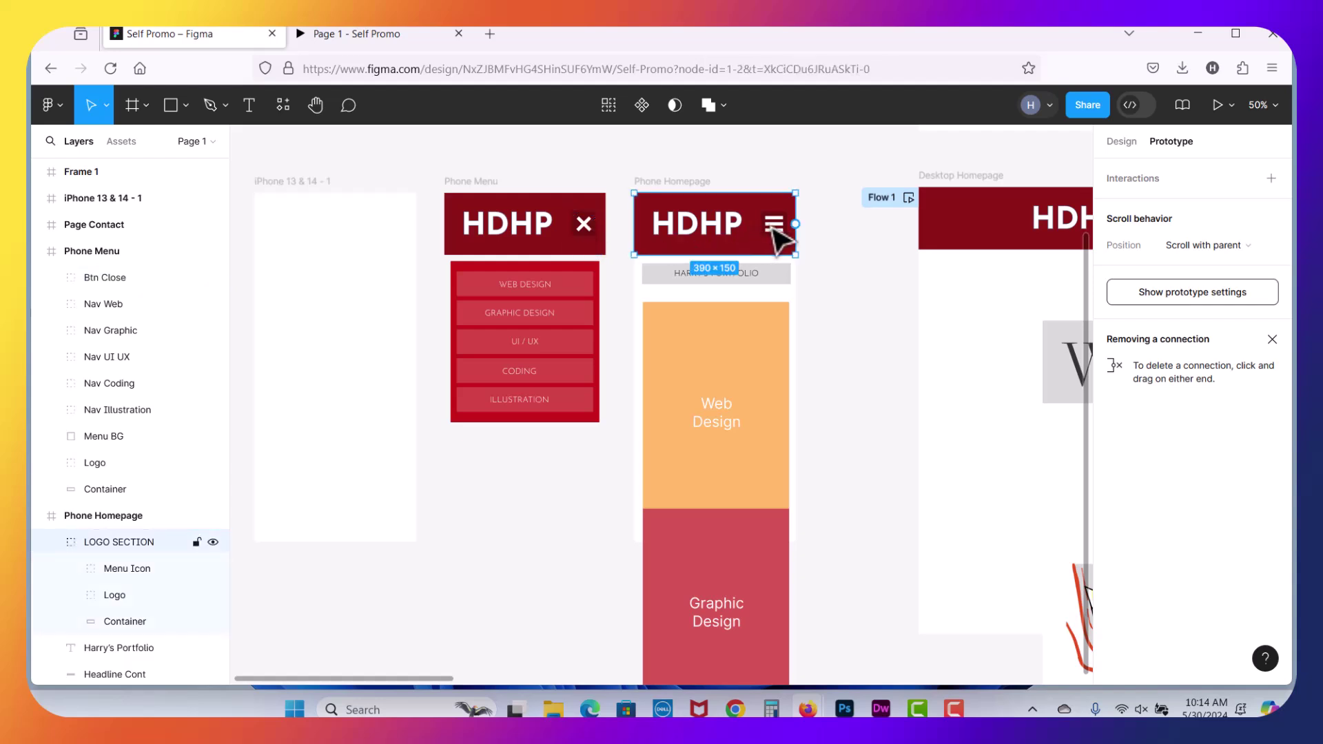
{"action": "left_click", "coordinate": [586, 231]}
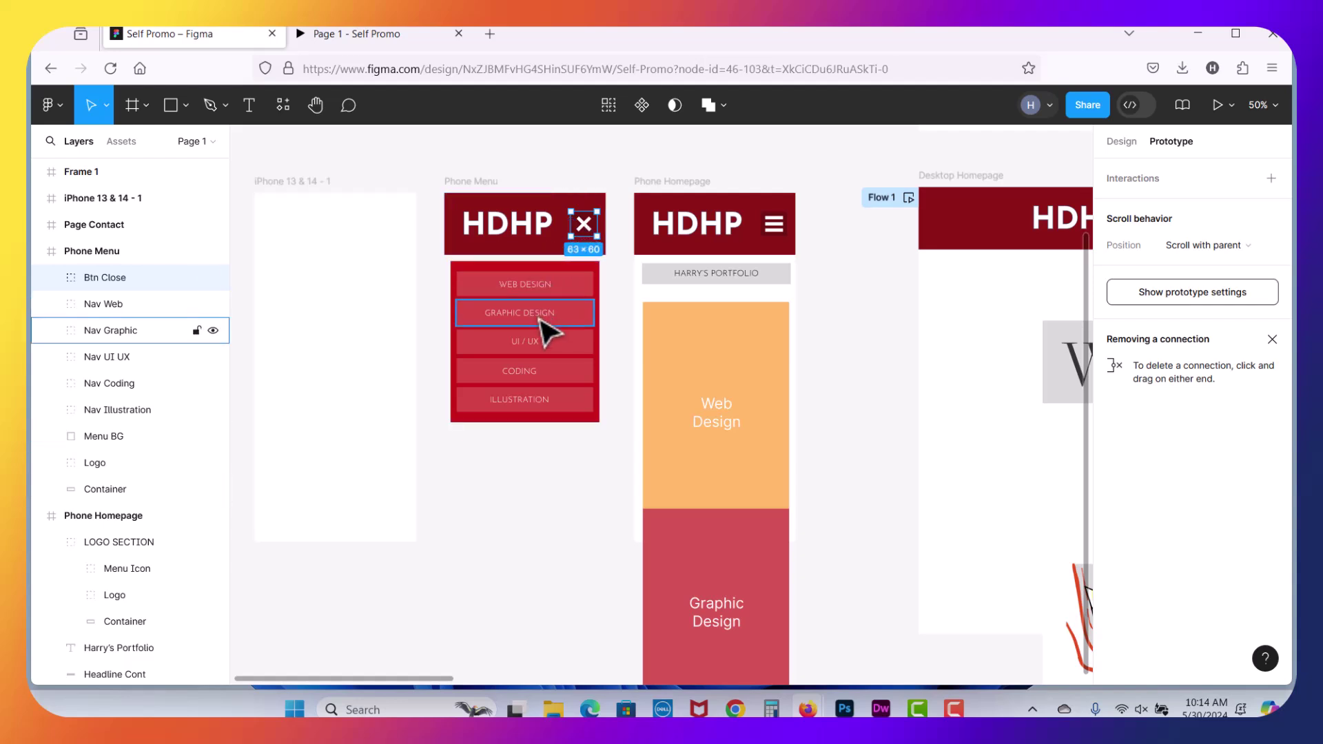
{"action": "left_click", "coordinate": [600, 273]}
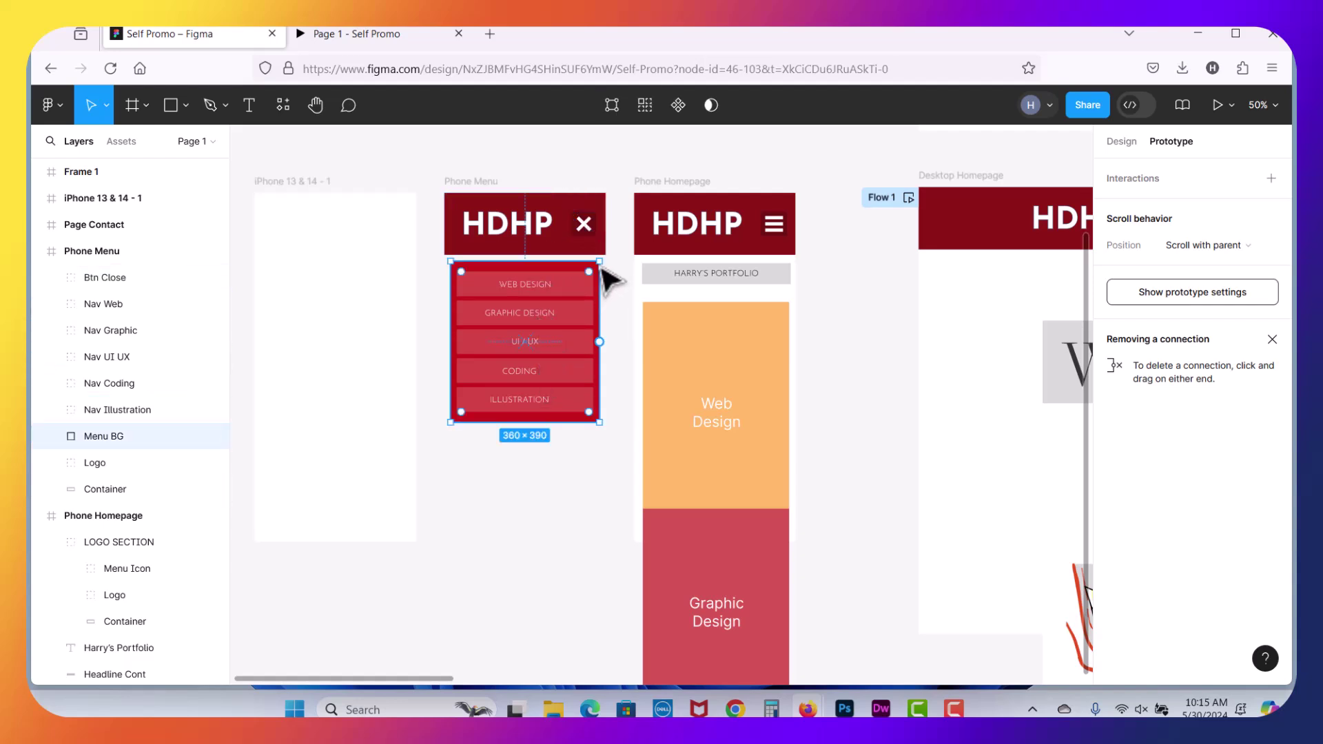
{"action": "left_click", "coordinate": [561, 288]}
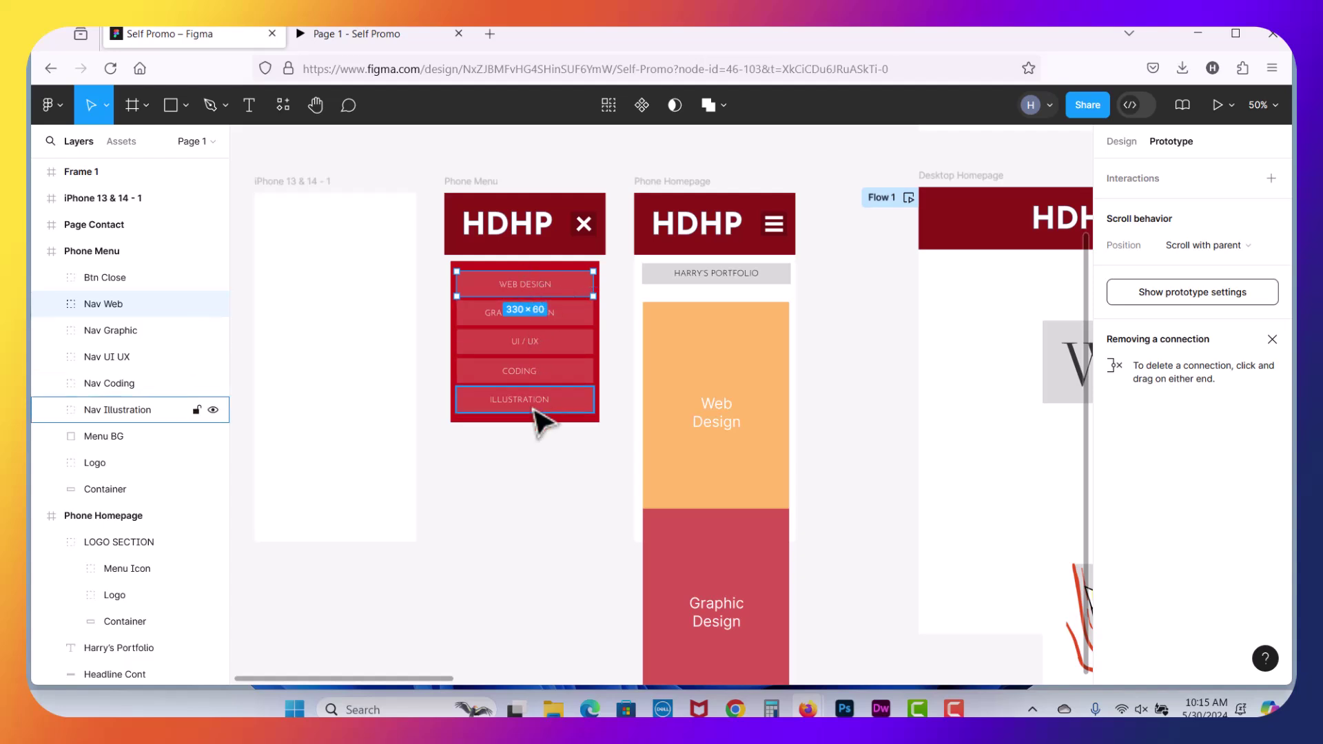
{"action": "left_click", "coordinate": [539, 554]}
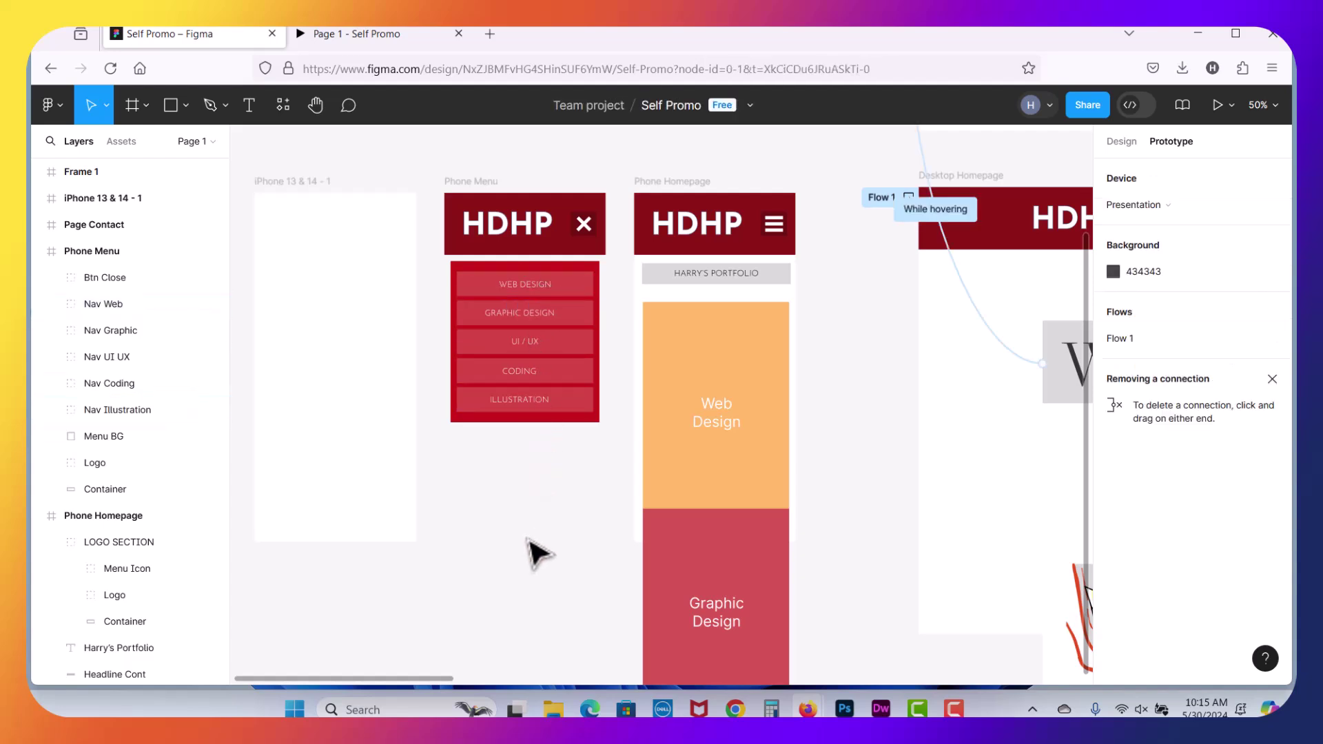
{"action": "left_click", "coordinate": [474, 182]}
- Give the hamburger Menu Icon an On click interaction with the Open overlay action
{"action": "left_click", "coordinate": [775, 231]}
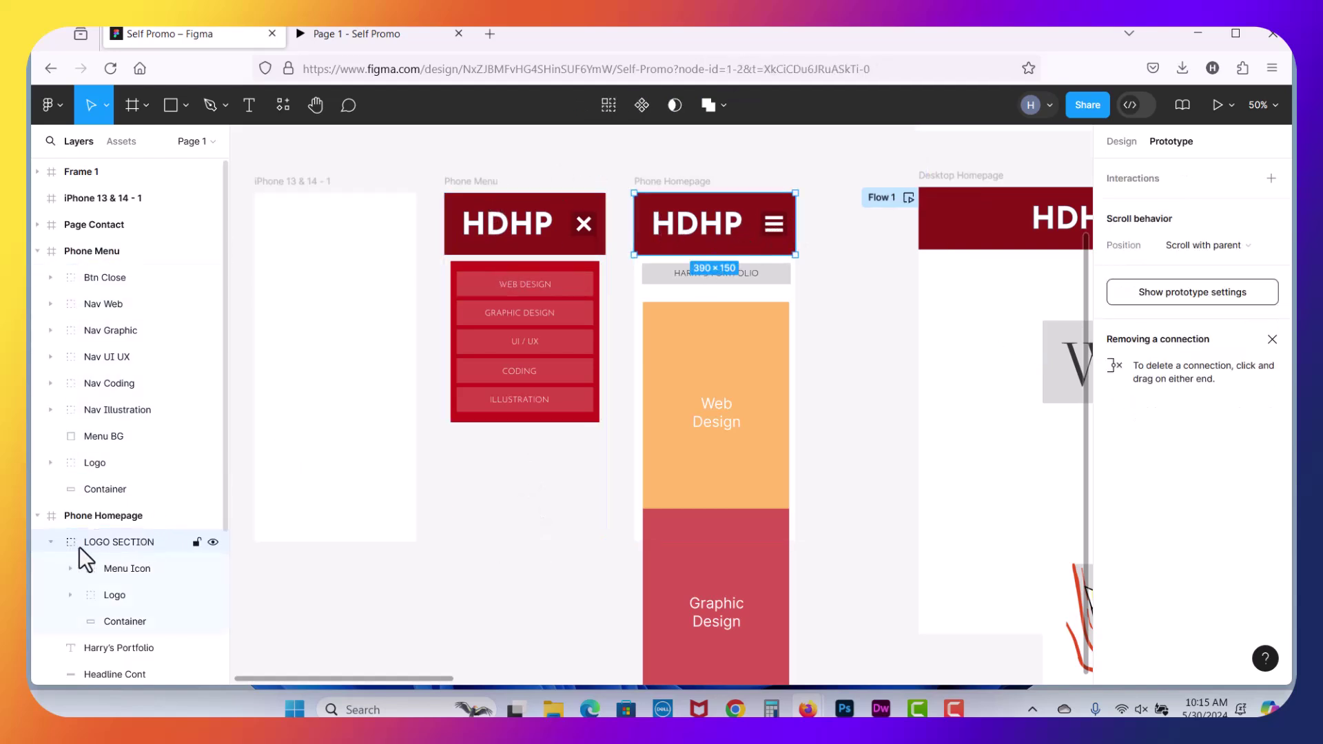
{"action": "left_click", "coordinate": [130, 563]}
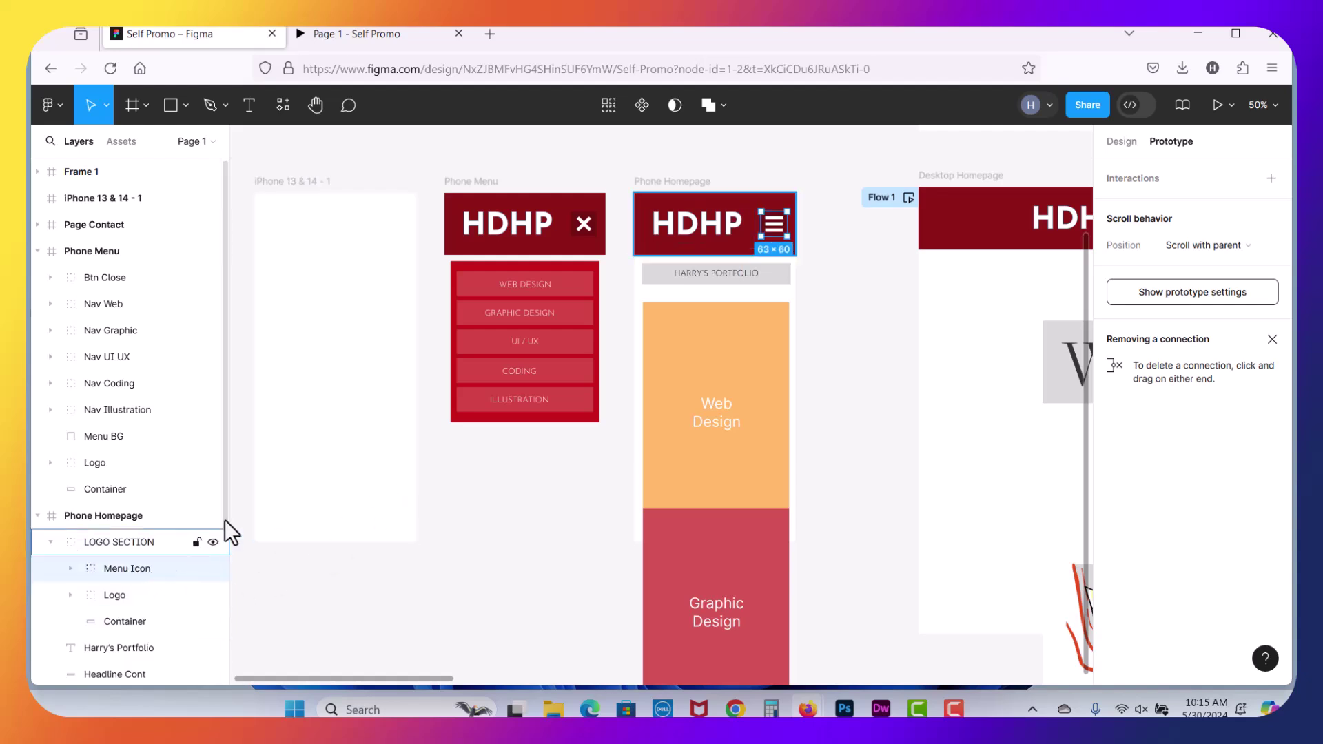
{"action": "left_click", "coordinate": [1271, 178]}
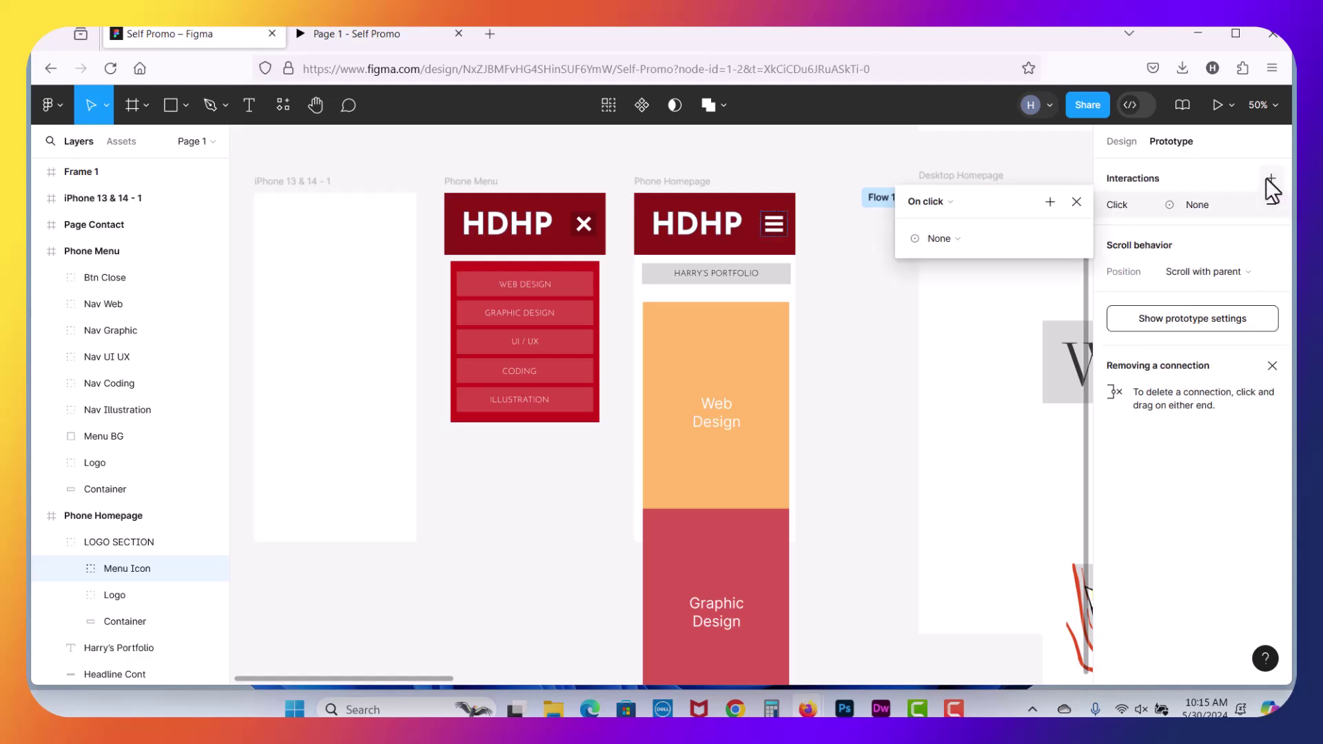
{"action": "left_click", "coordinate": [927, 201]}
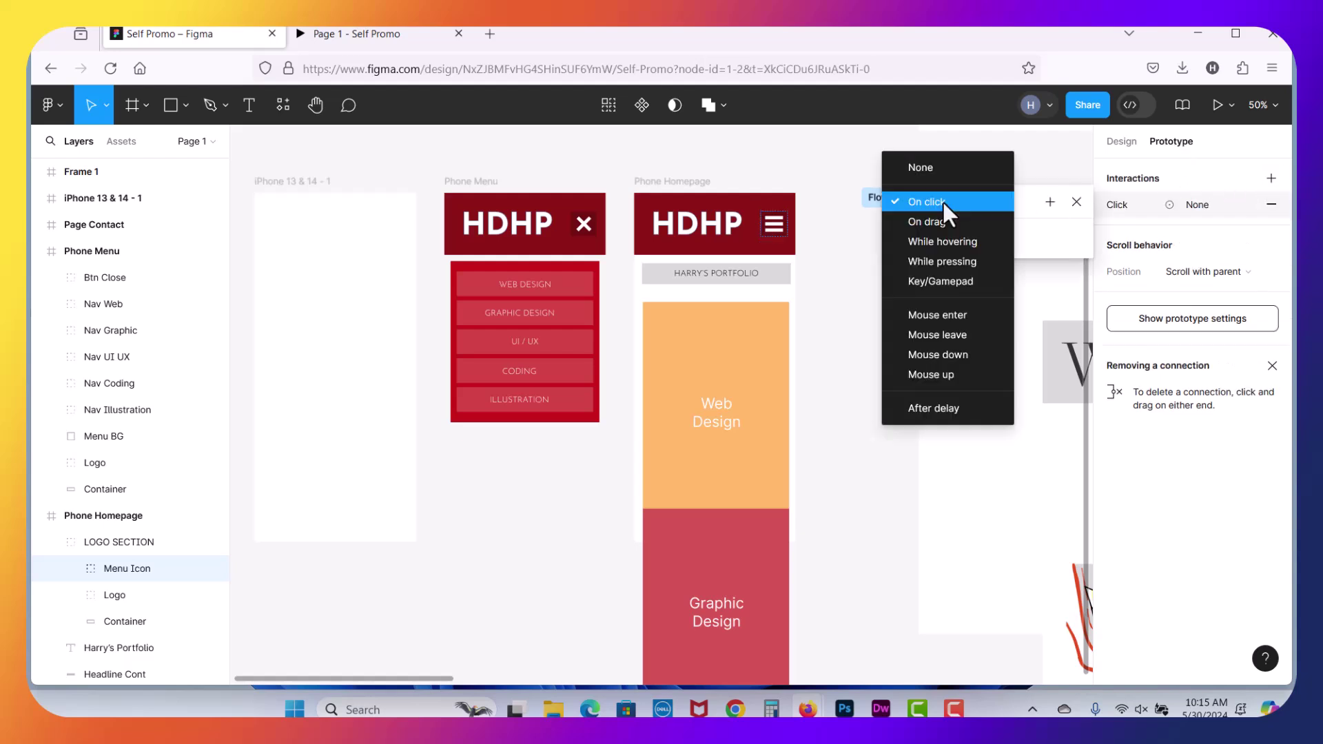
{"action": "left_click", "coordinate": [943, 201]}
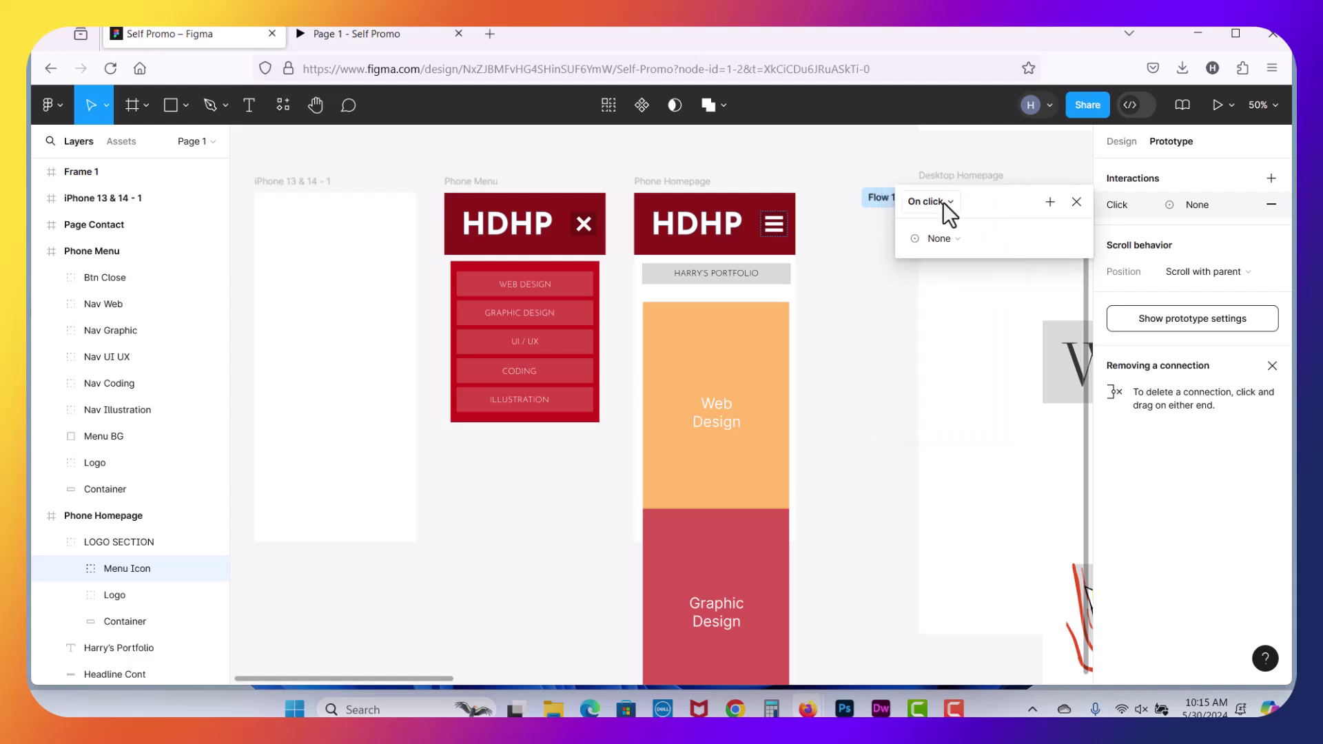
{"action": "left_click", "coordinate": [951, 231]}
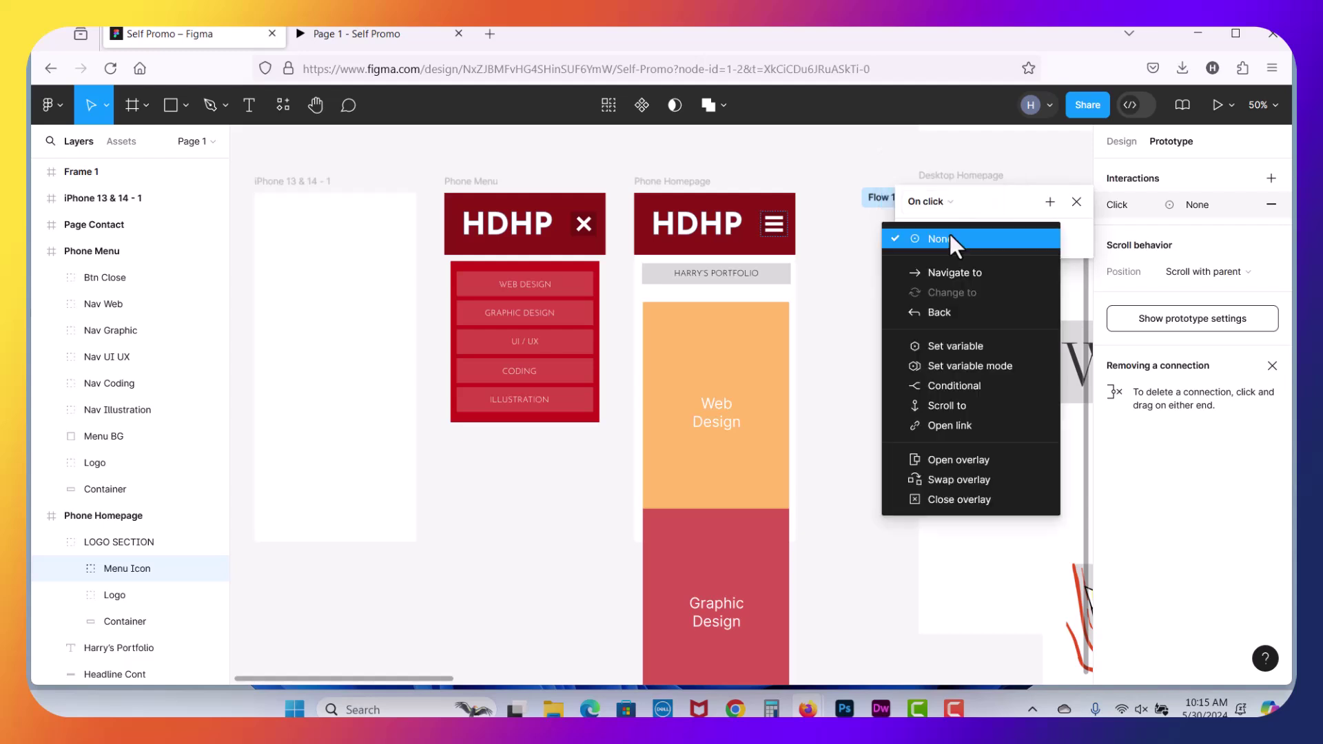
{"action": "left_click", "coordinate": [966, 461]}
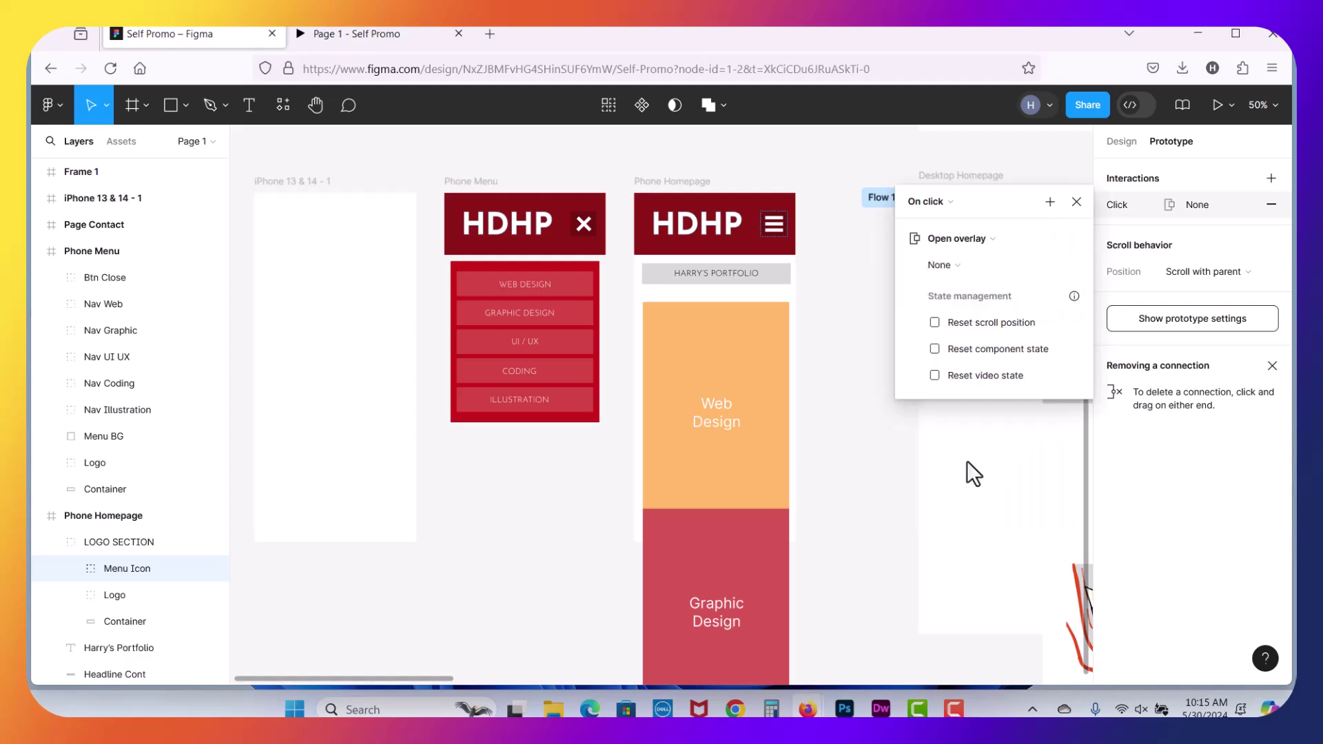
- Set the overlay to open Phone Menu at Top center, with Add background unchecked
{"action": "left_click", "coordinate": [961, 276]}
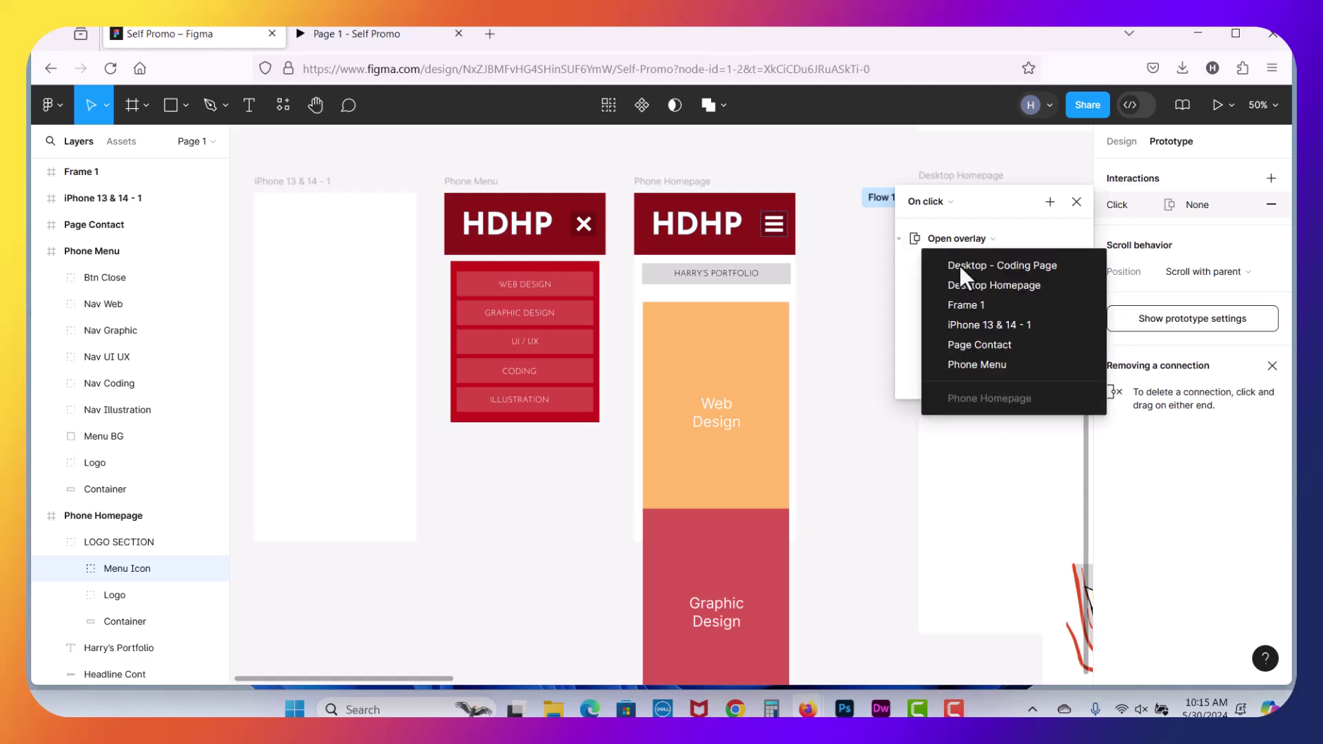
{"action": "left_click", "coordinate": [973, 359]}
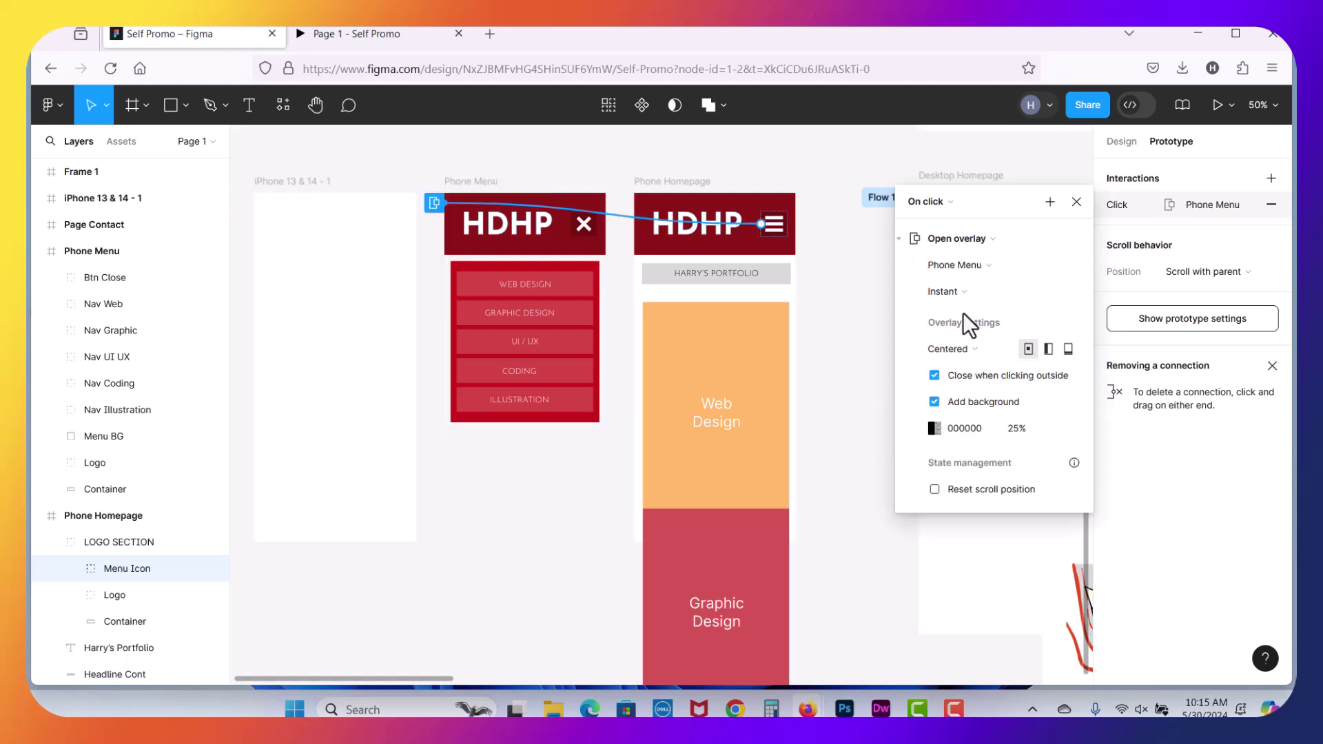
{"action": "left_click", "coordinate": [973, 348]}
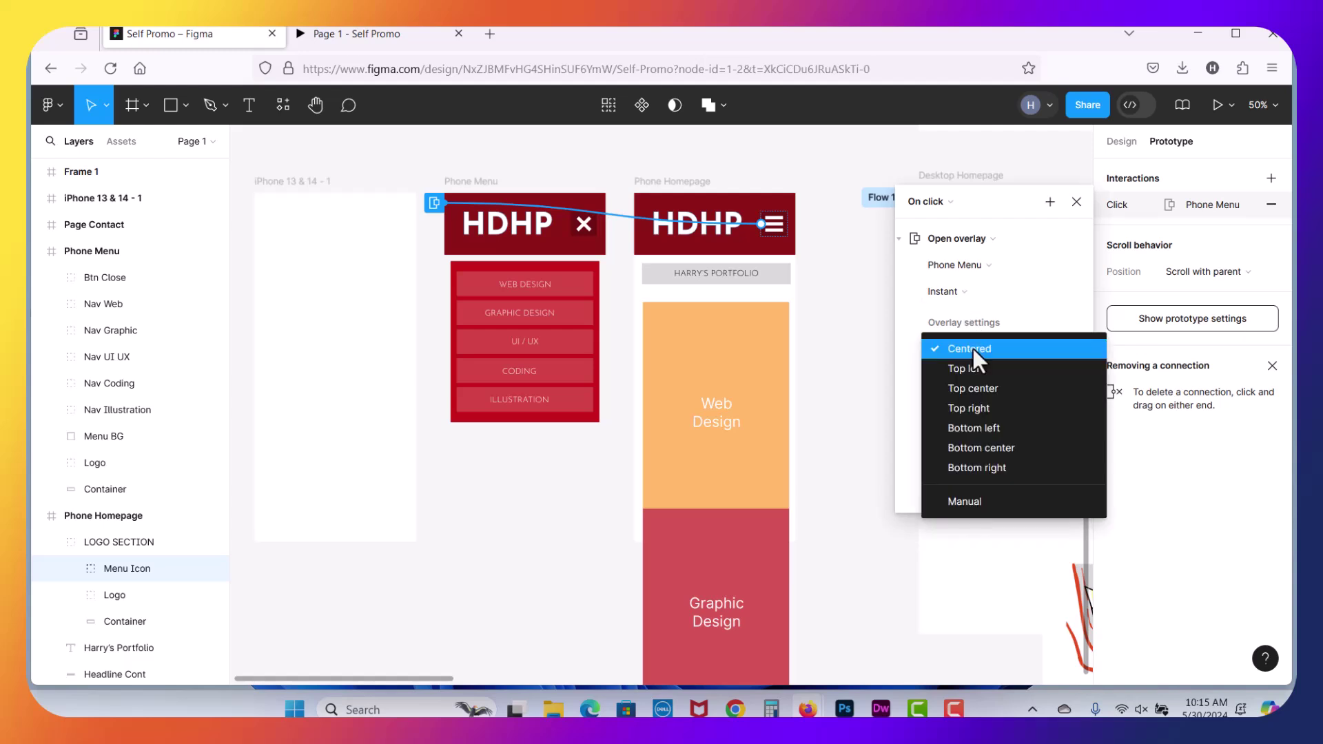
{"action": "left_click", "coordinate": [982, 389]}
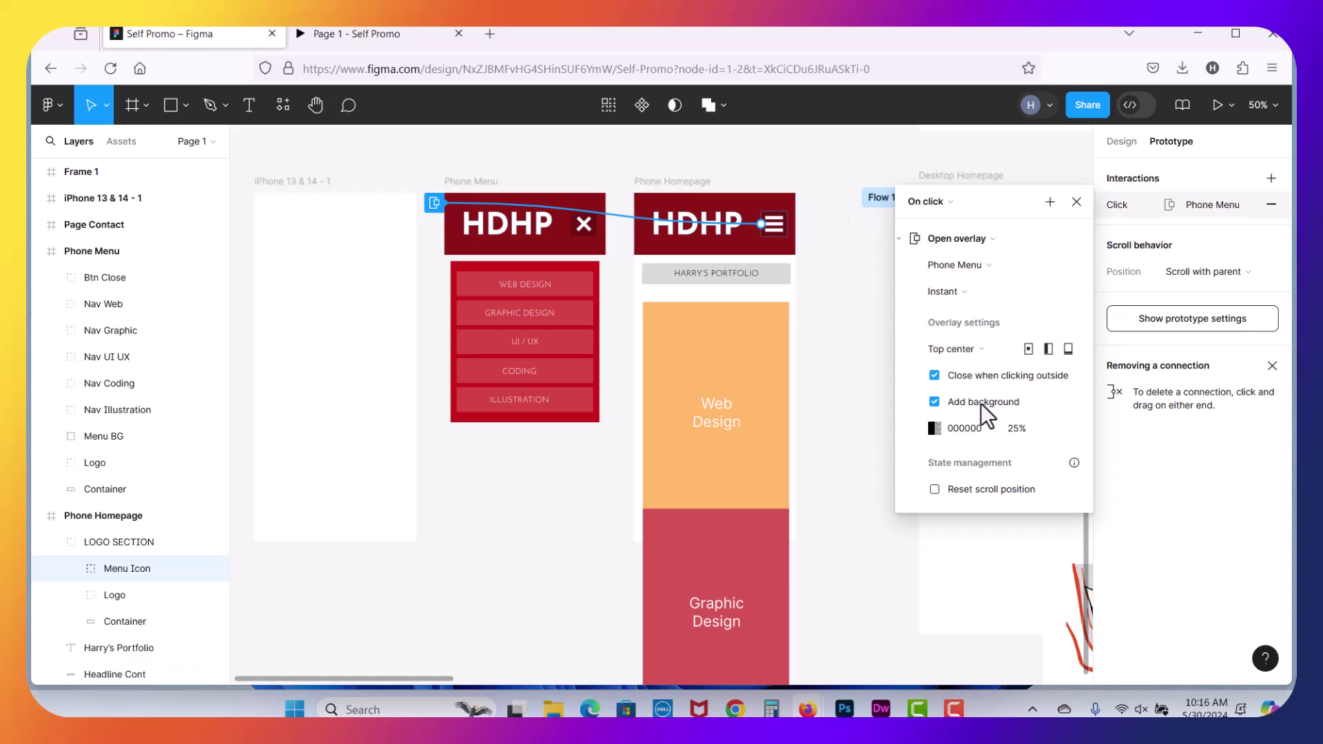
{"action": "left_click", "coordinate": [932, 428]}
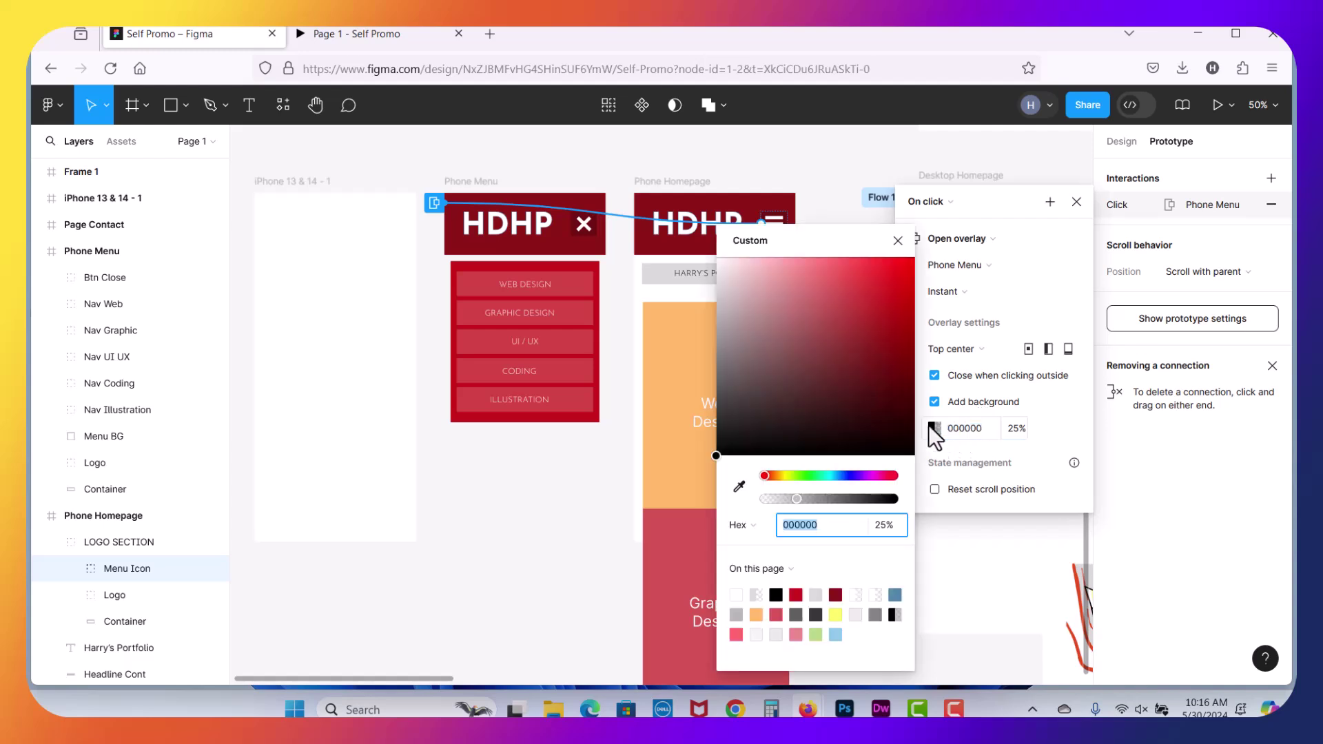
{"action": "left_click", "coordinate": [1055, 412]}
{"action": "left_click", "coordinate": [1072, 202]}
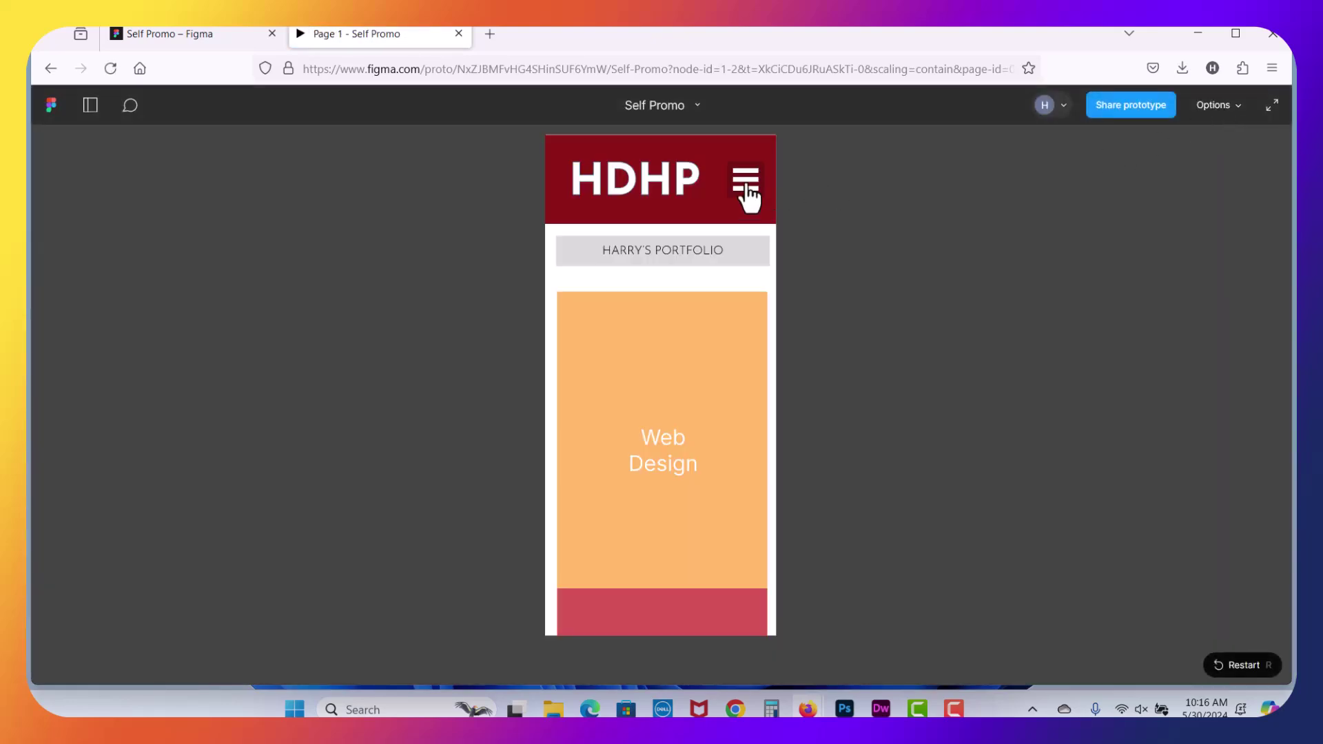
{"action": "left_click", "coordinate": [747, 190]}
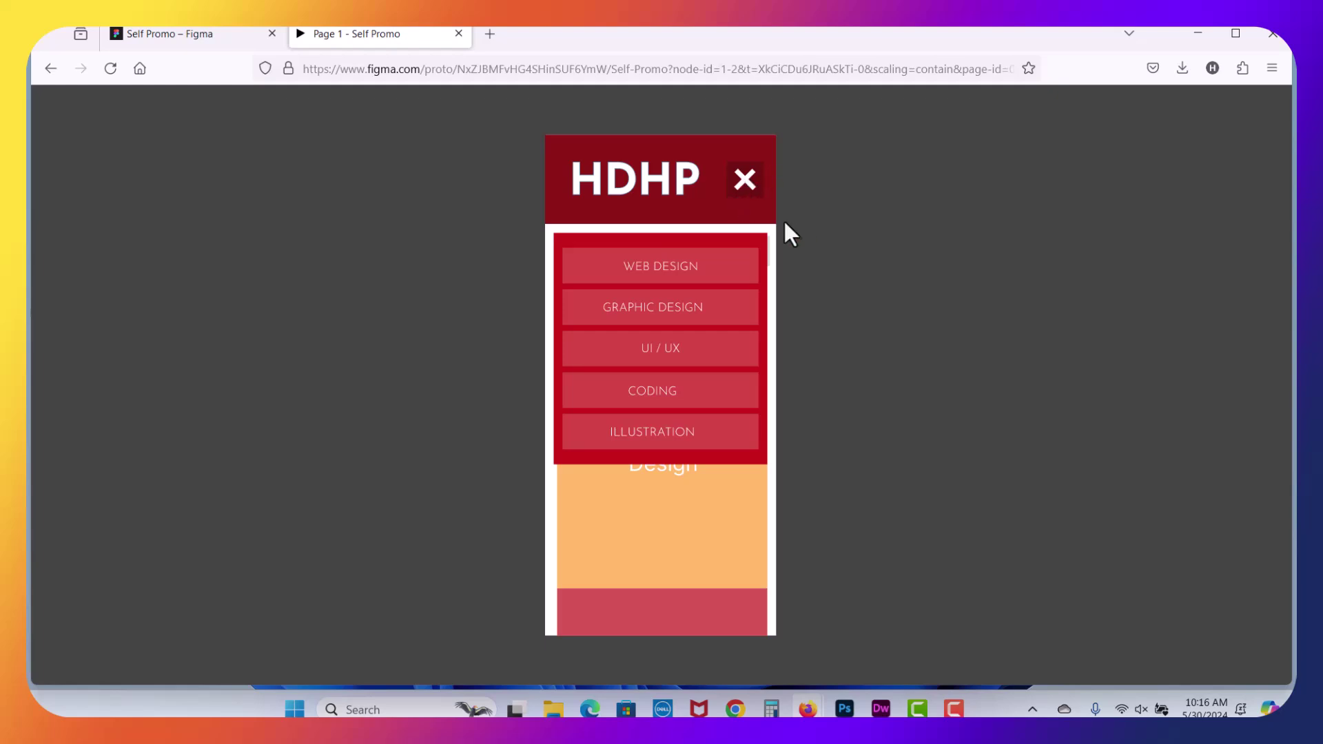
{"action": "left_click", "coordinate": [883, 228]}
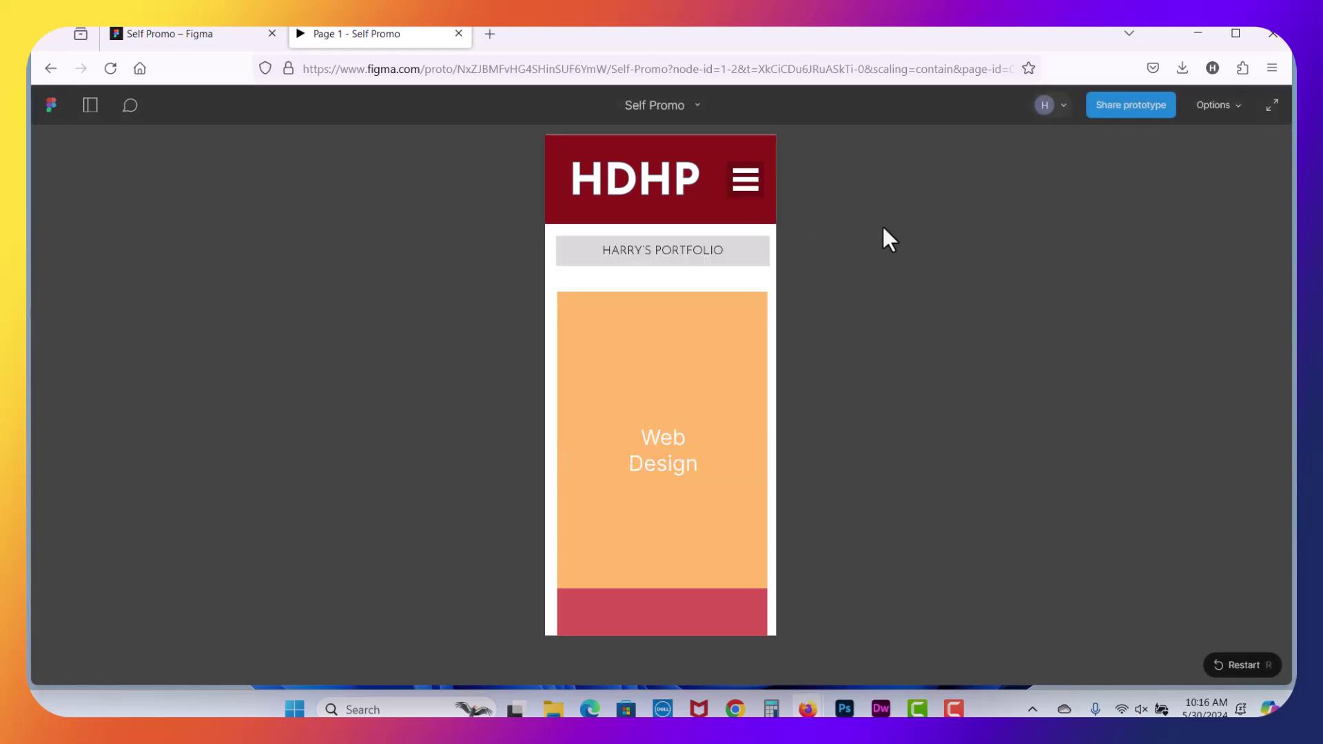
{"action": "left_click", "coordinate": [745, 180]}
{"action": "left_click", "coordinate": [846, 211]}
{"action": "left_click", "coordinate": [746, 182]}
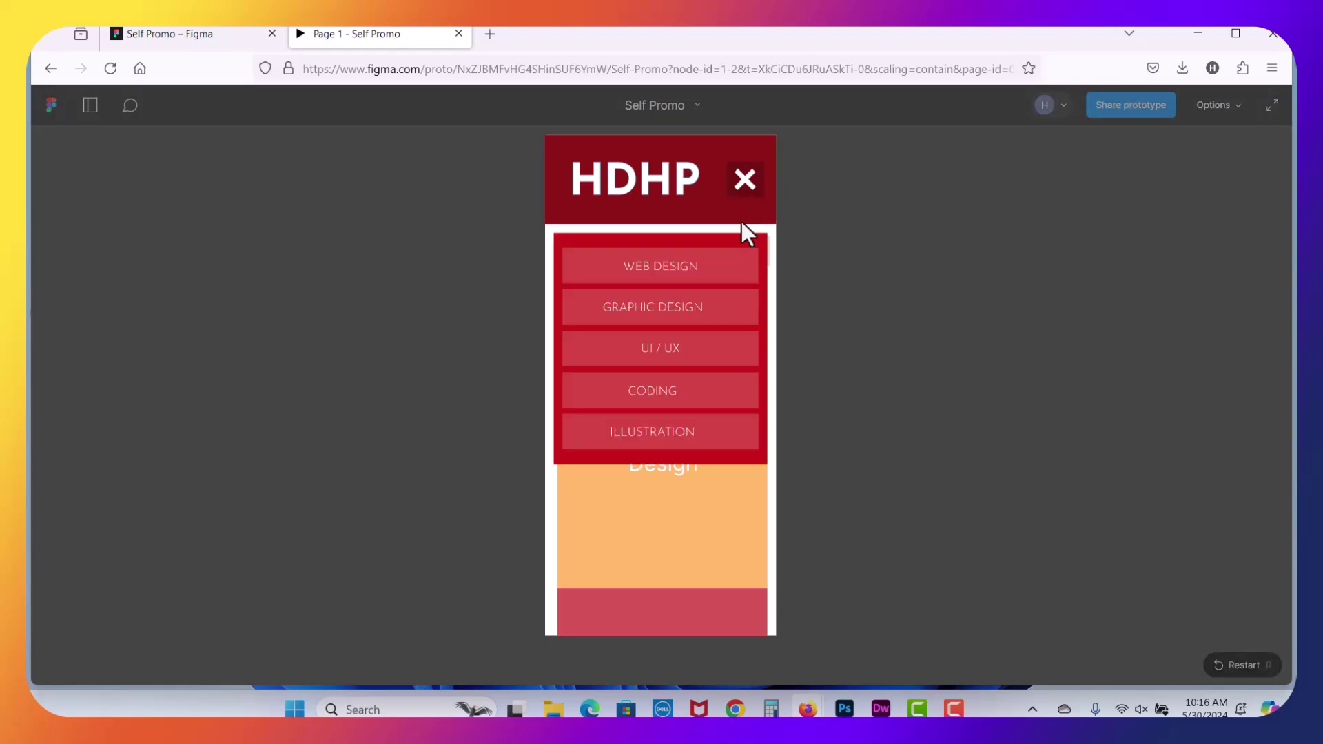
- Change the Menu Icon's transition from Instant to Move in with Ease in and out, 300ms
{"action": "left_click", "coordinate": [188, 31]}
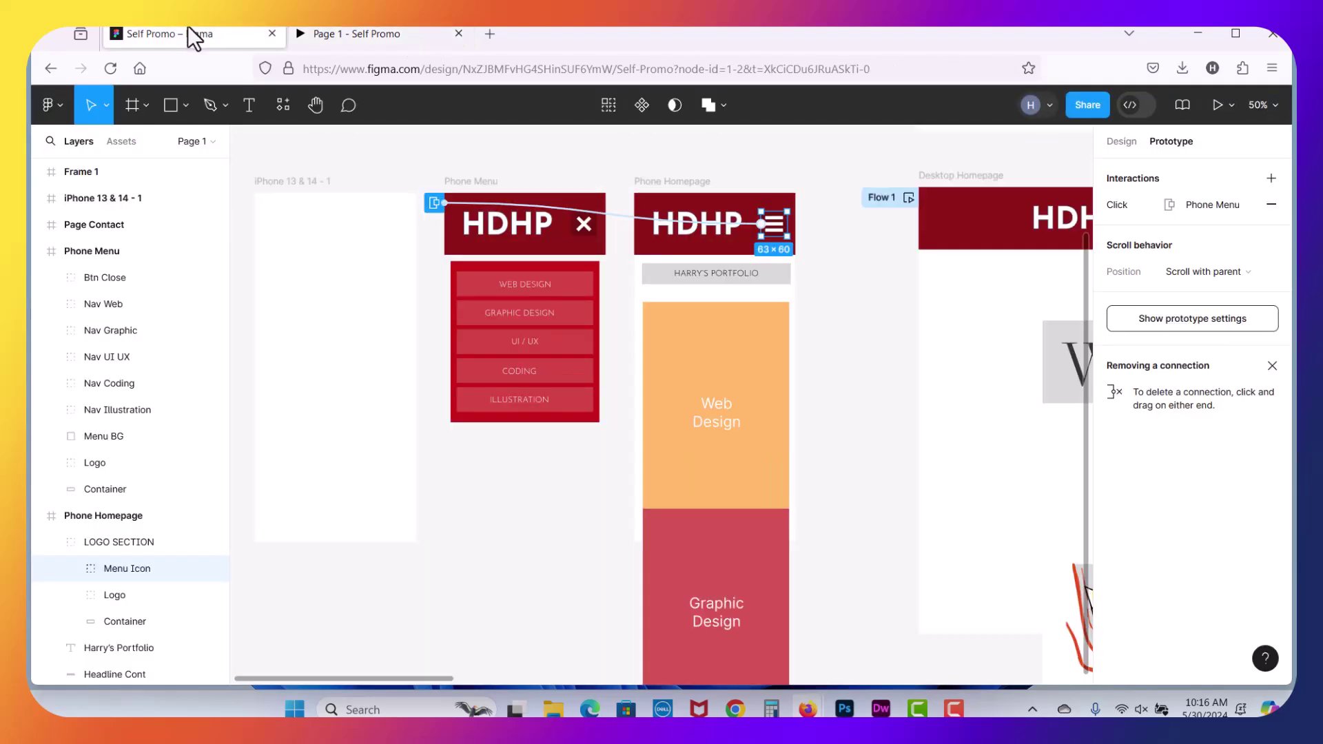
{"action": "left_click", "coordinate": [1131, 202]}
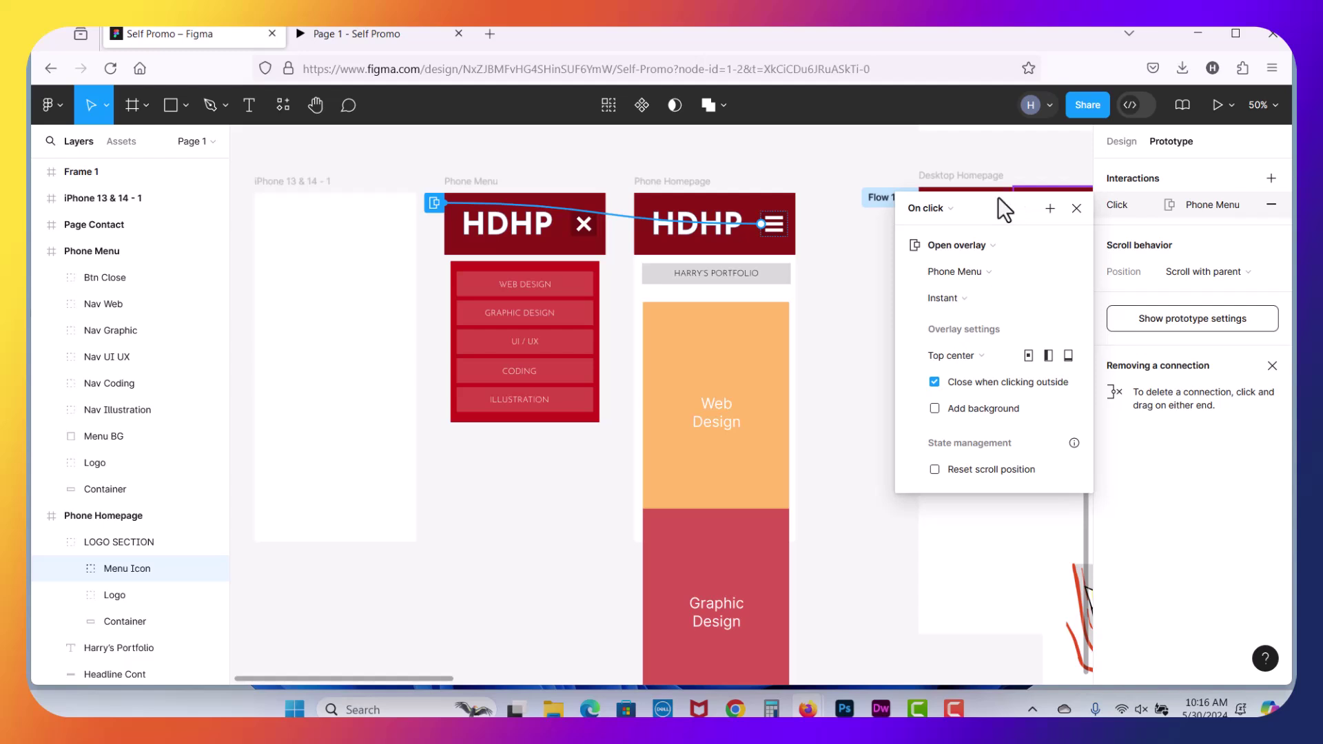
{"action": "left_click", "coordinate": [957, 297]}
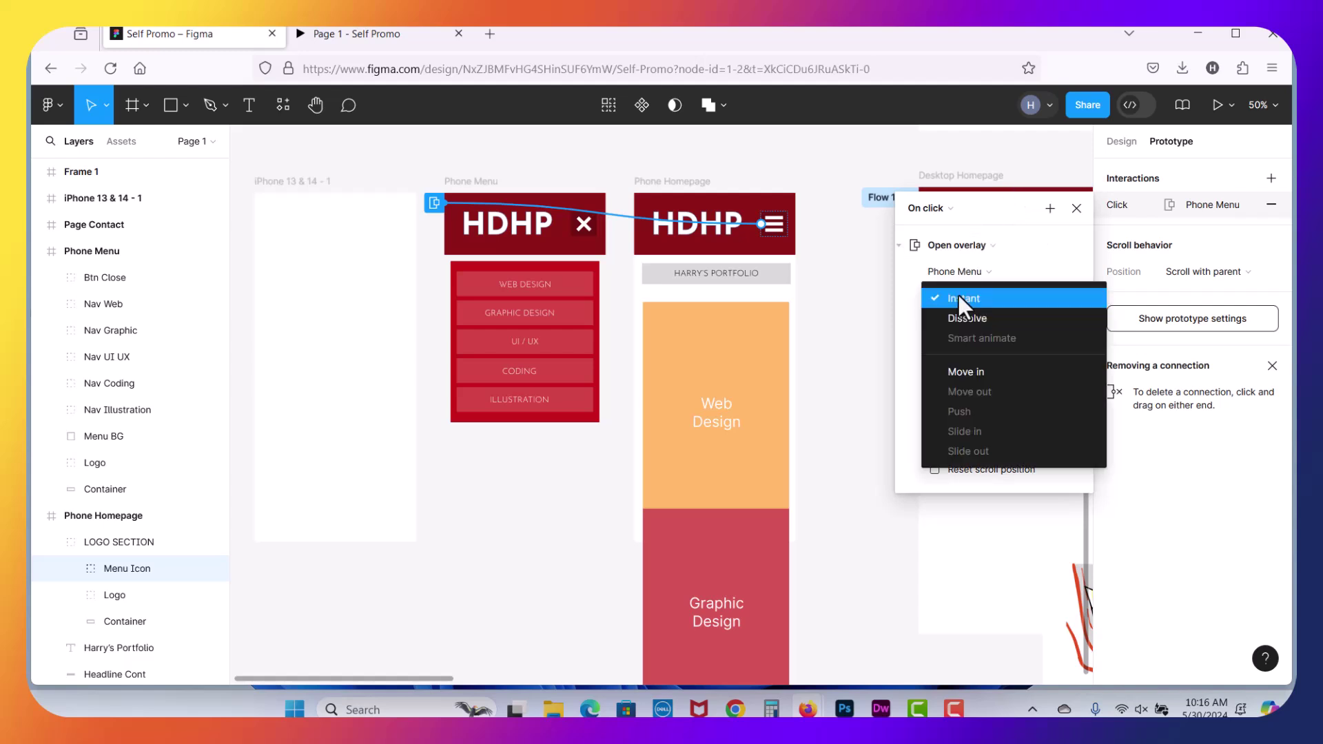
{"action": "left_click", "coordinate": [973, 371]}
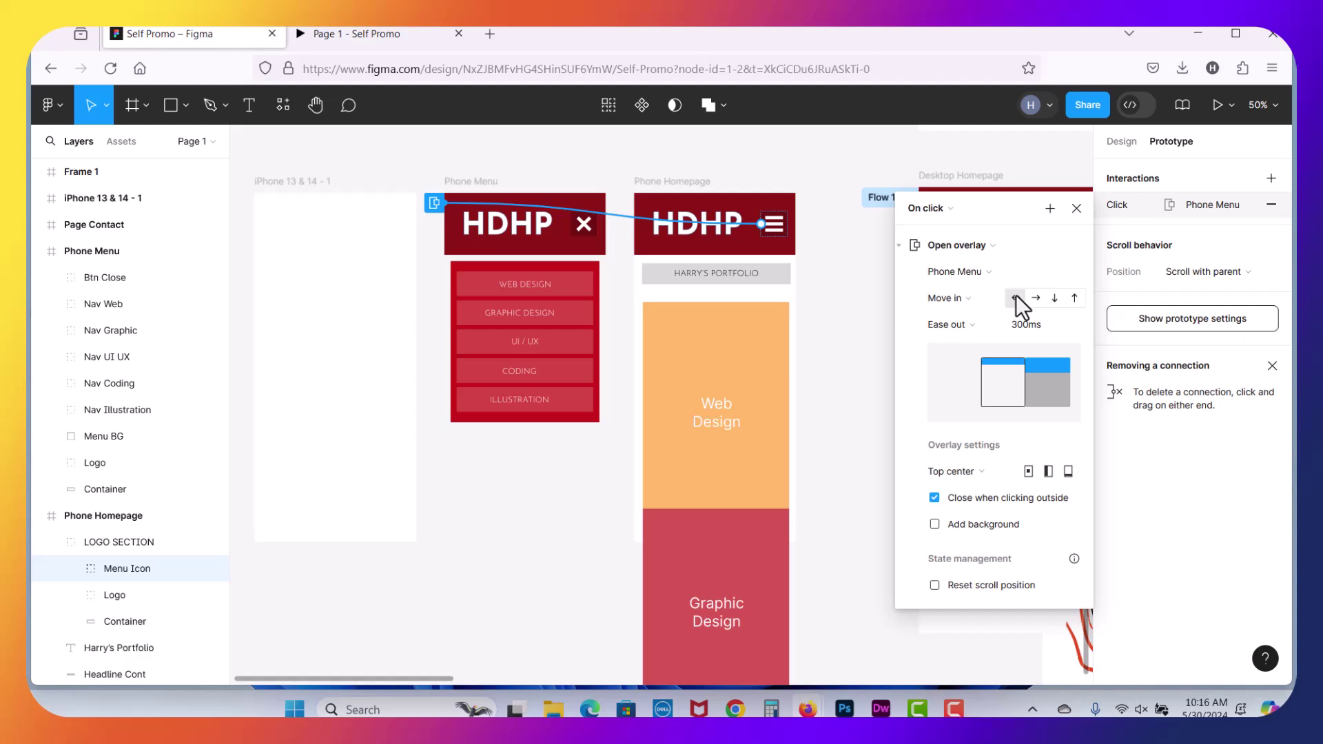
{"action": "left_click", "coordinate": [1036, 297]}
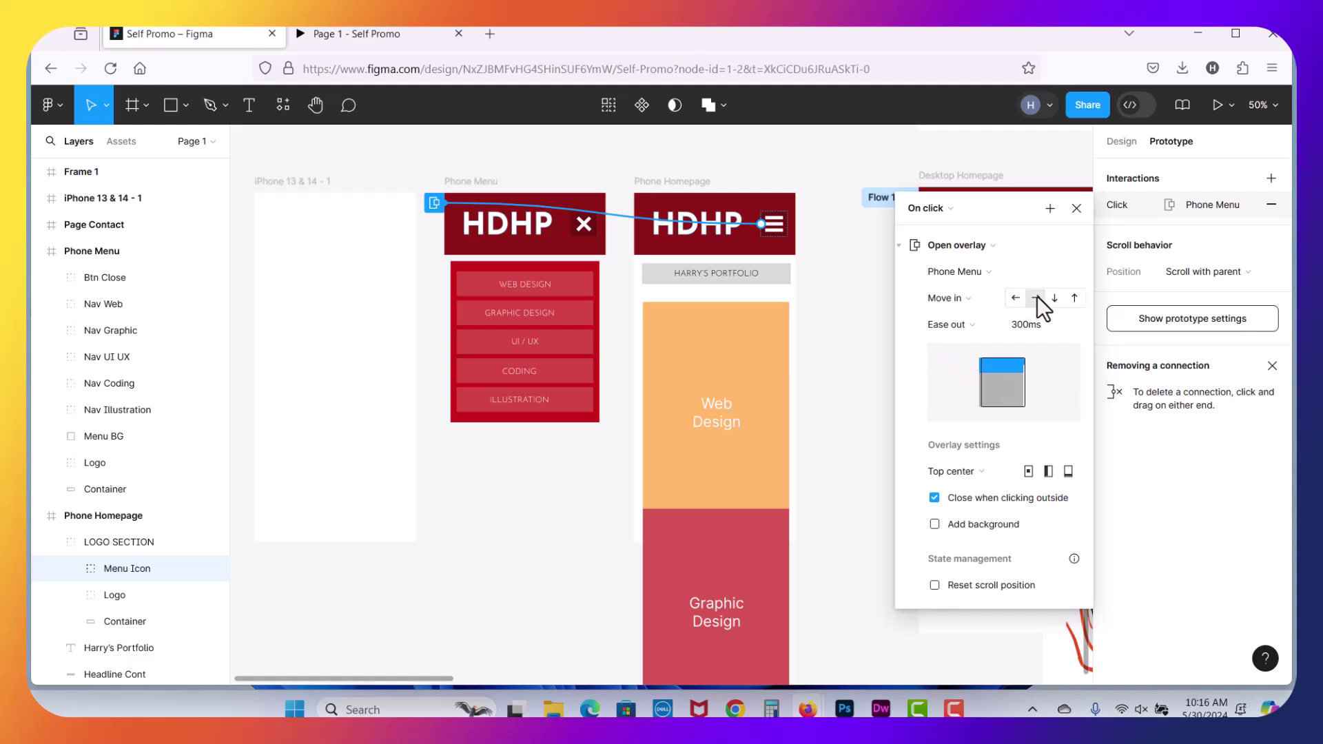
{"action": "left_click", "coordinate": [976, 322]}
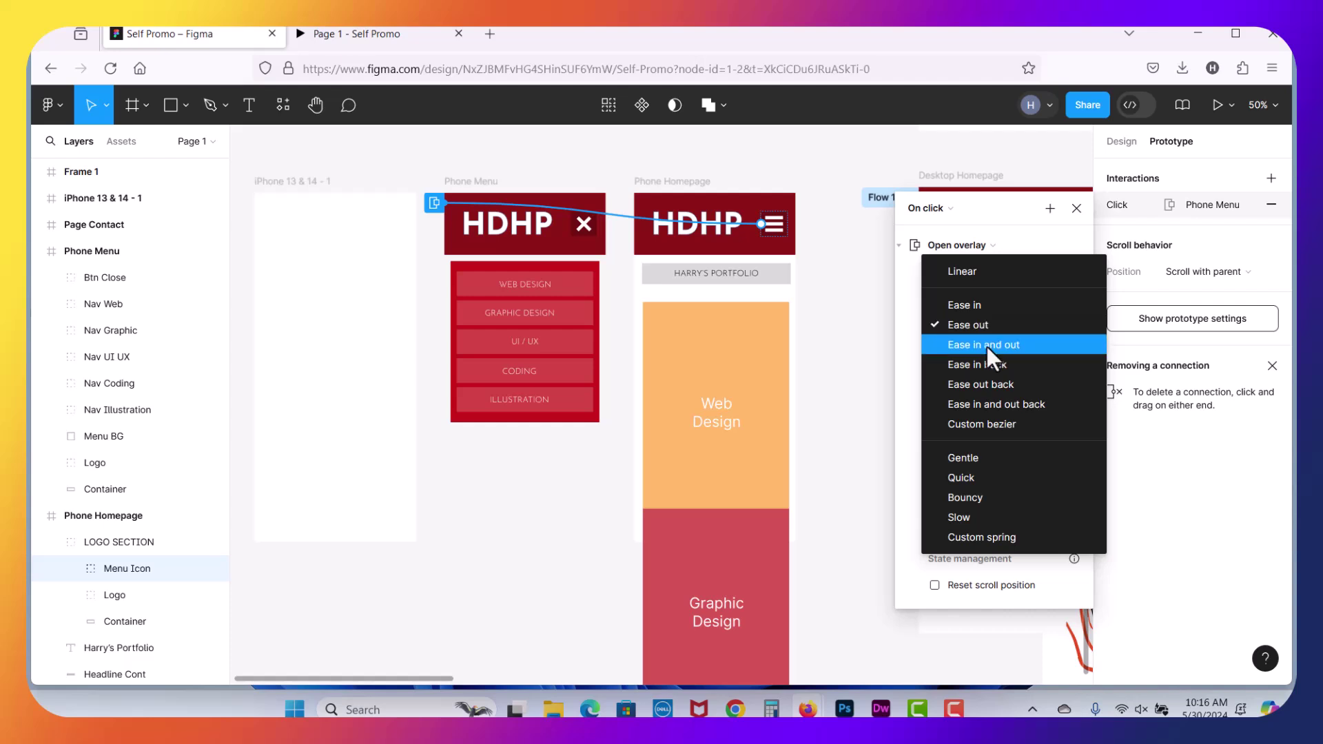
{"action": "left_click", "coordinate": [986, 345]}
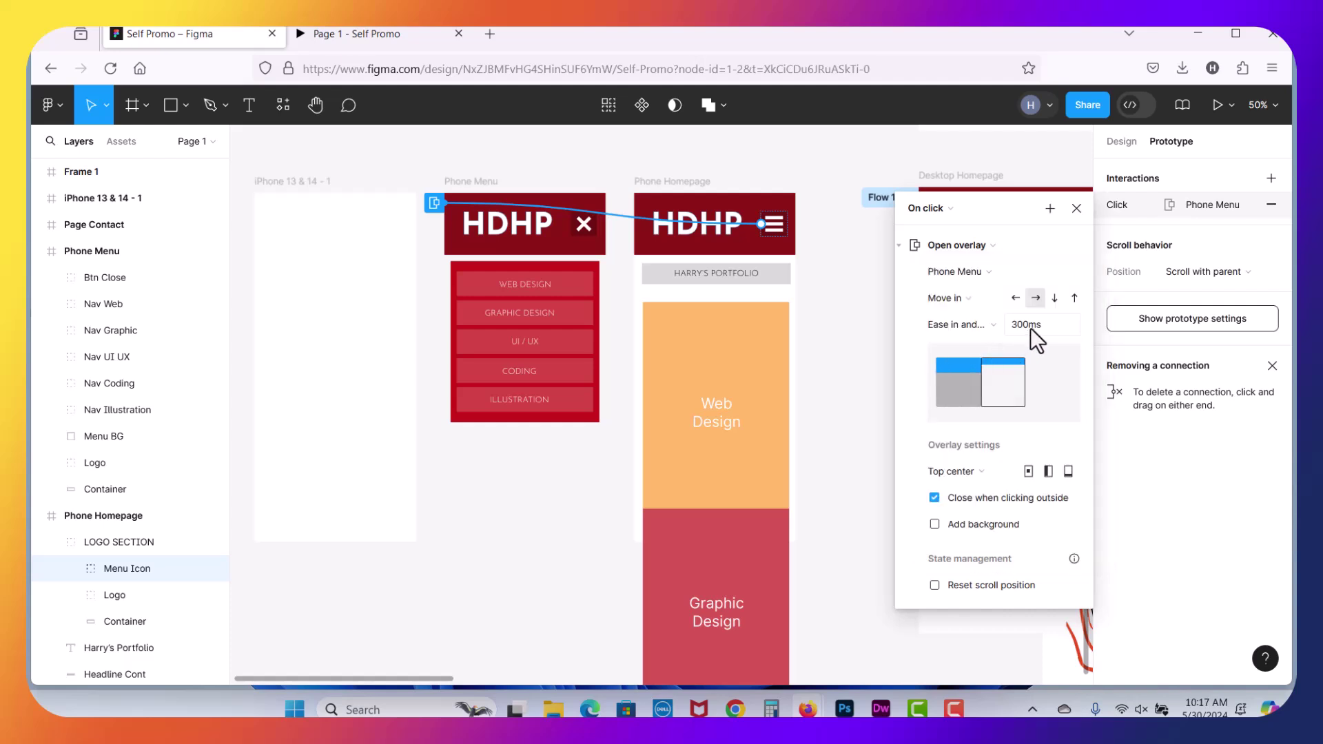
{"action": "left_click", "coordinate": [1075, 209]}
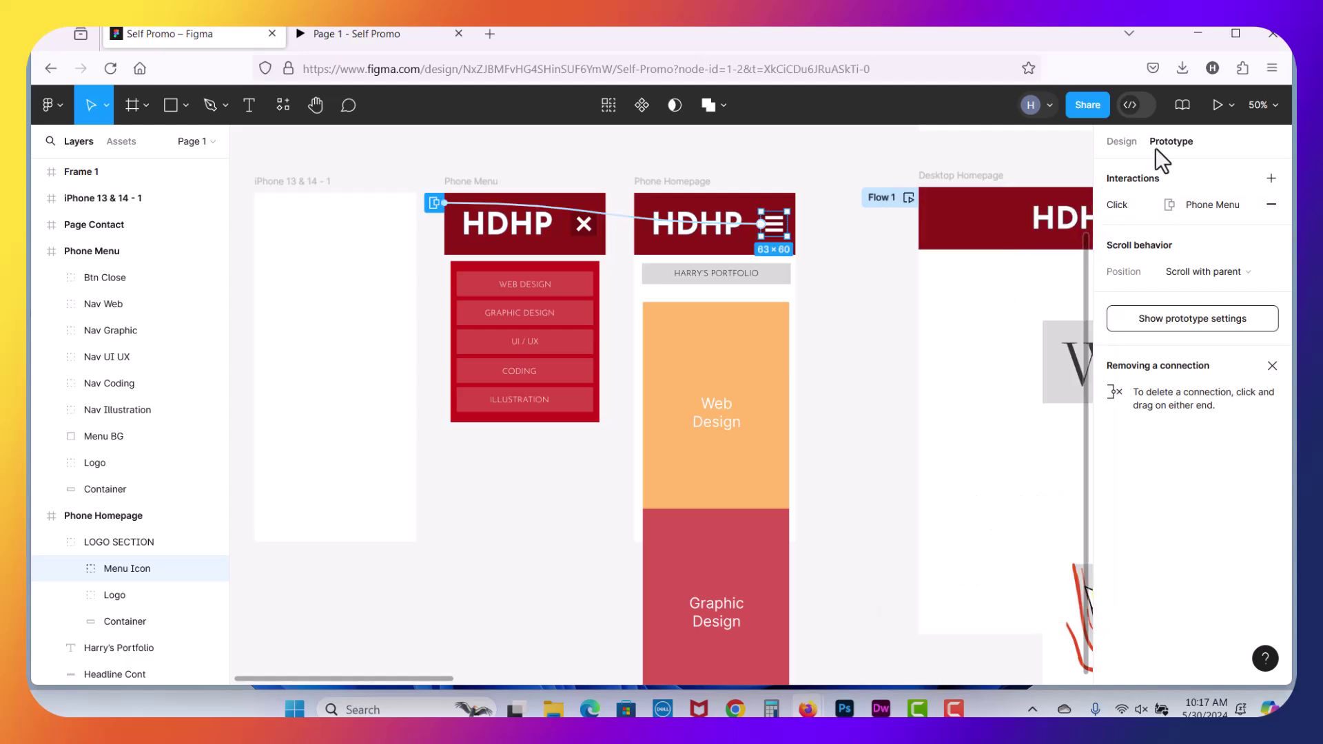
{"action": "left_click", "coordinate": [1214, 104]}
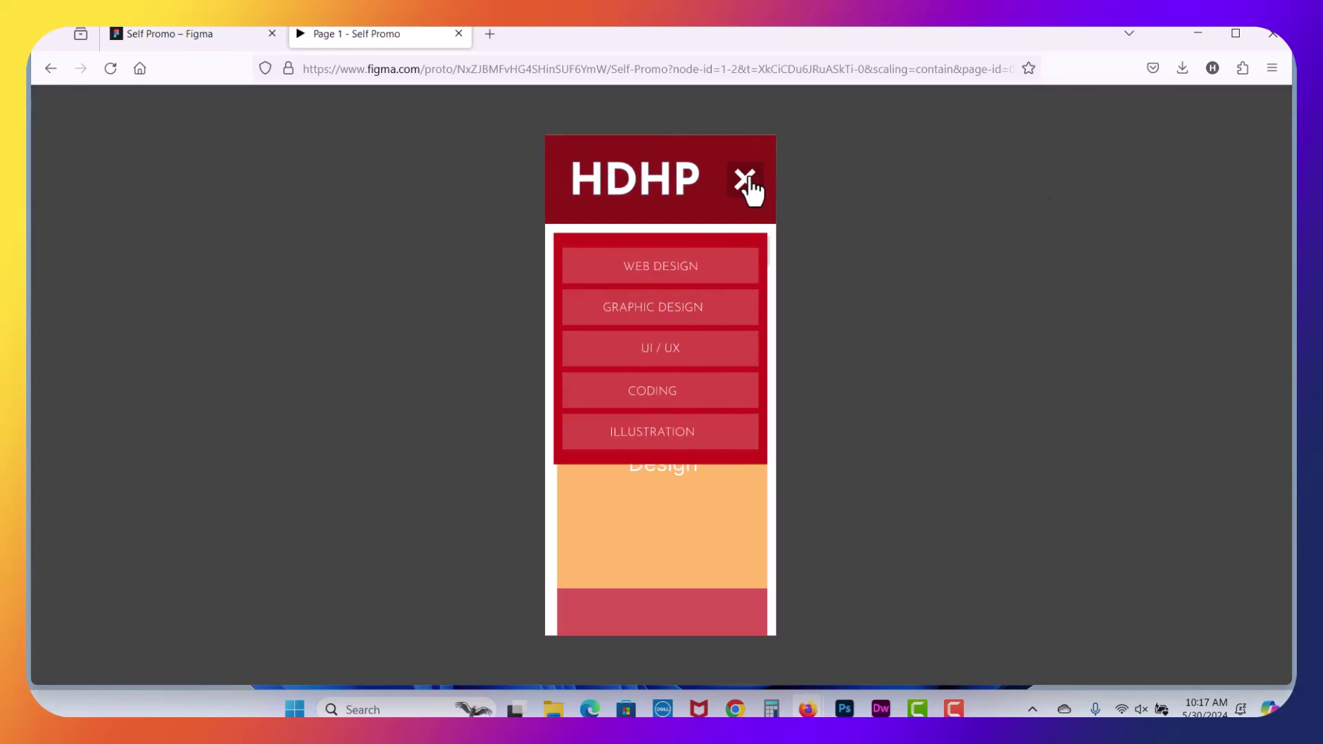
{"action": "left_click", "coordinate": [891, 208]}
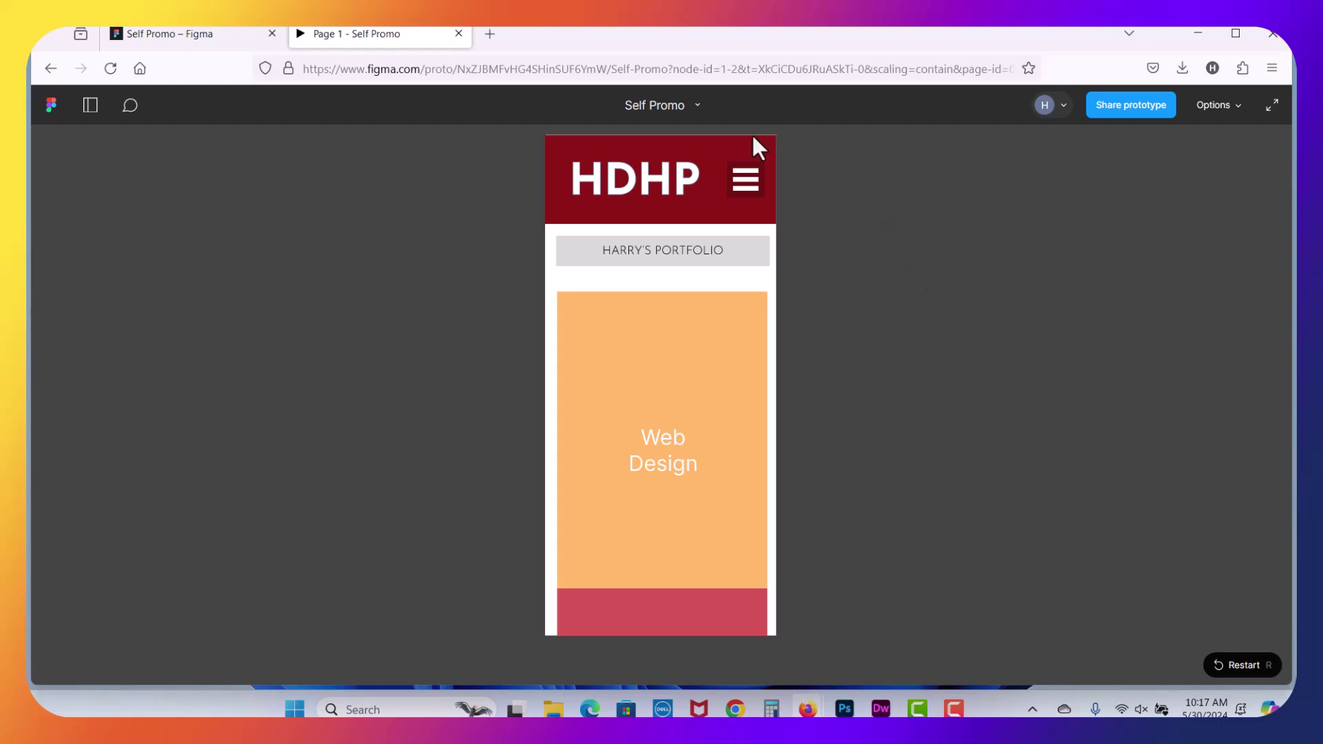
{"action": "left_click", "coordinate": [196, 34]}
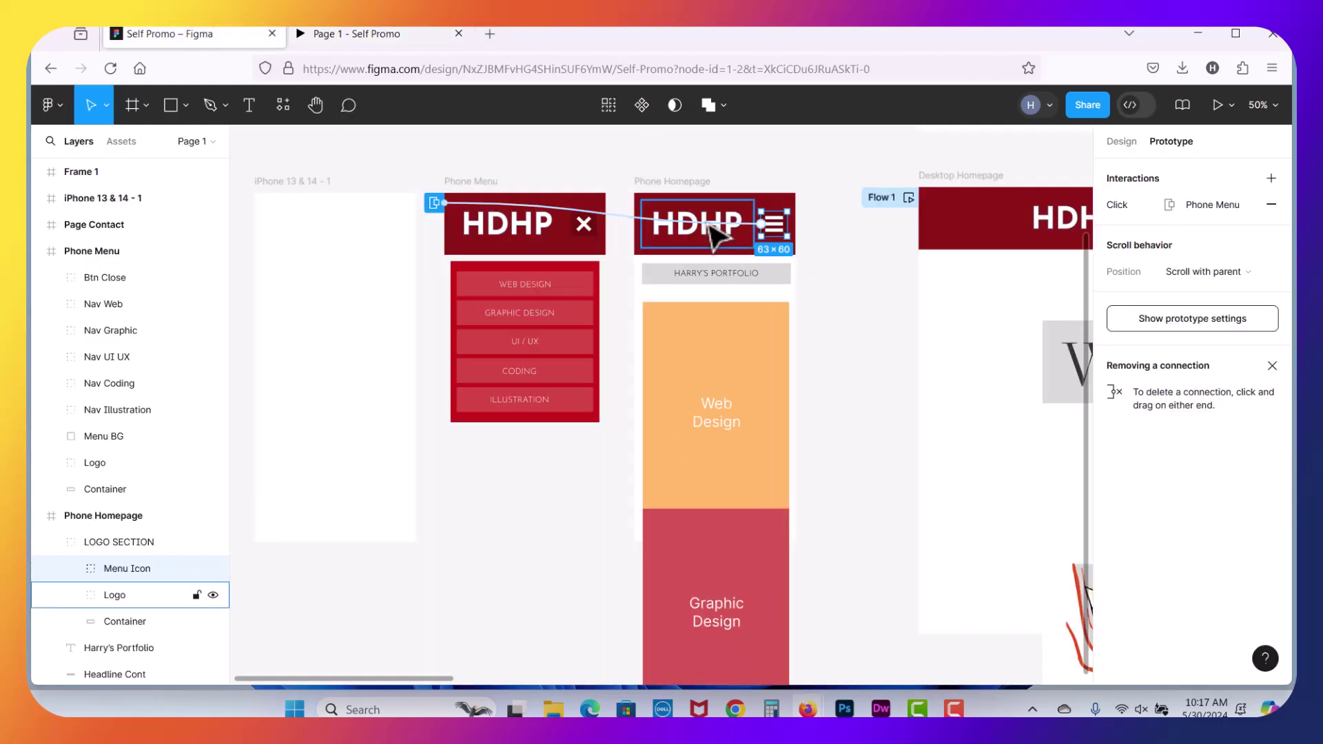
- Give the Phone Menu's Btn Close an On click Close overlay interaction
{"action": "left_click", "coordinate": [584, 225]}
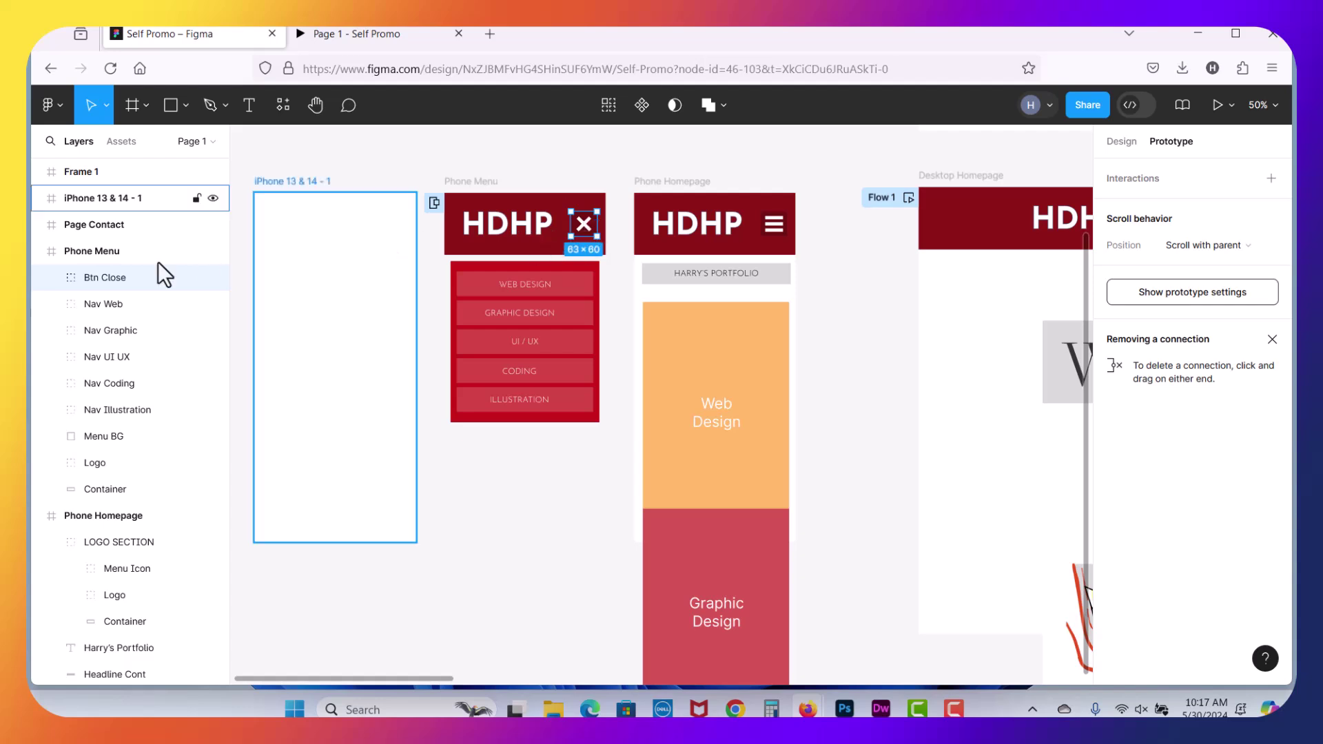
{"action": "left_click", "coordinate": [1271, 179]}
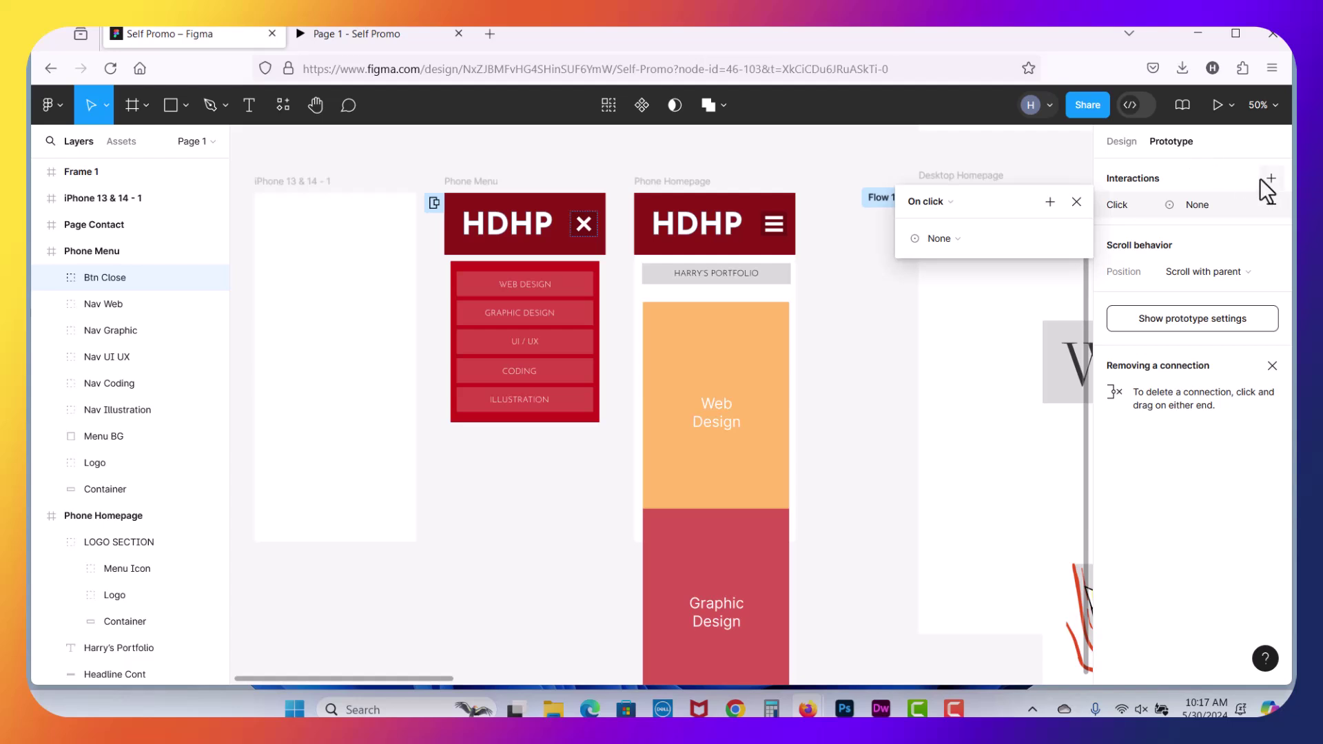
{"action": "left_click", "coordinate": [943, 239]}
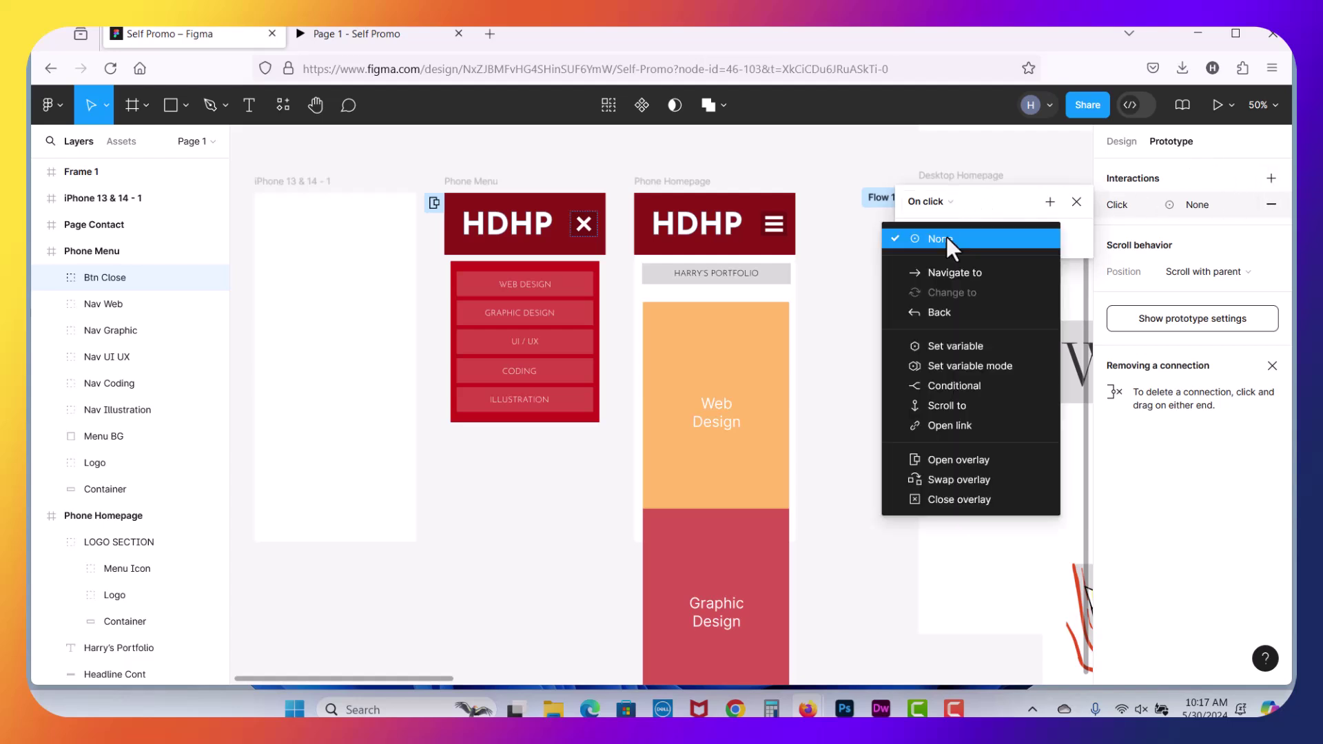
{"action": "left_click", "coordinate": [976, 499]}
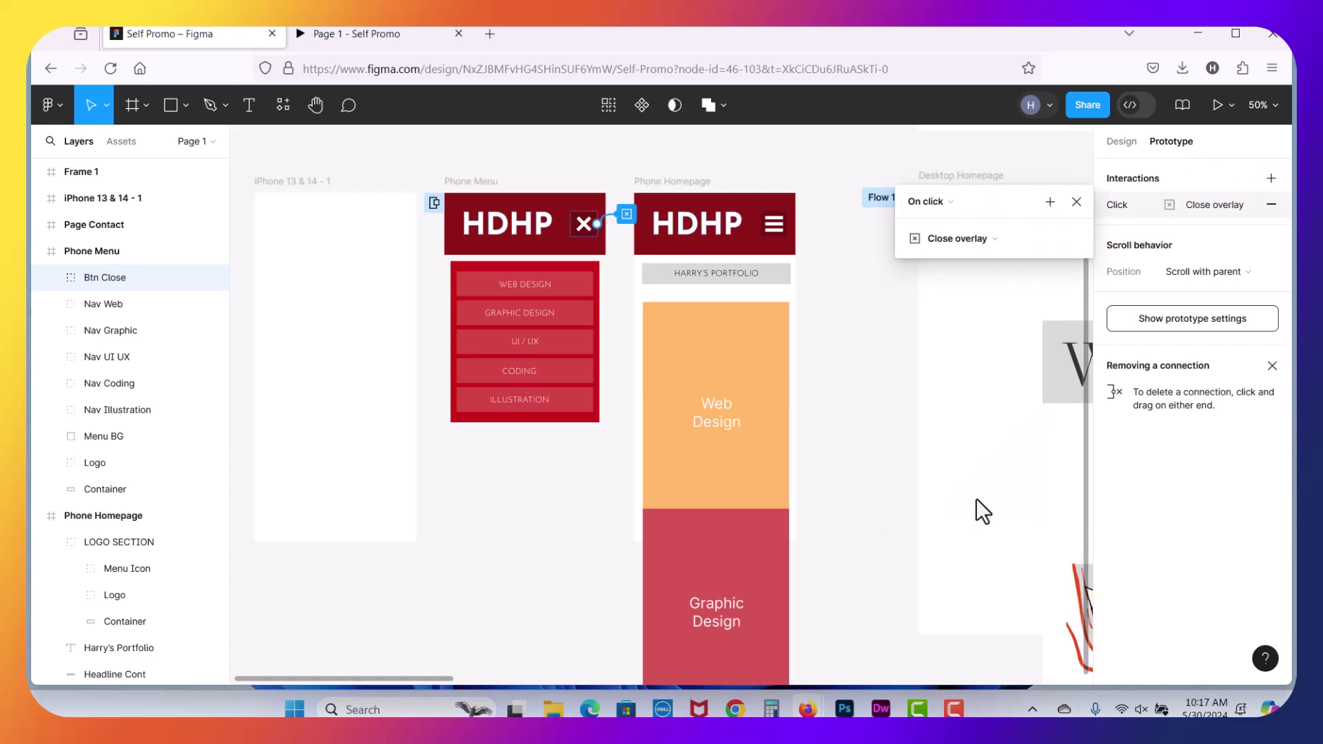
{"action": "left_click", "coordinate": [1000, 241]}
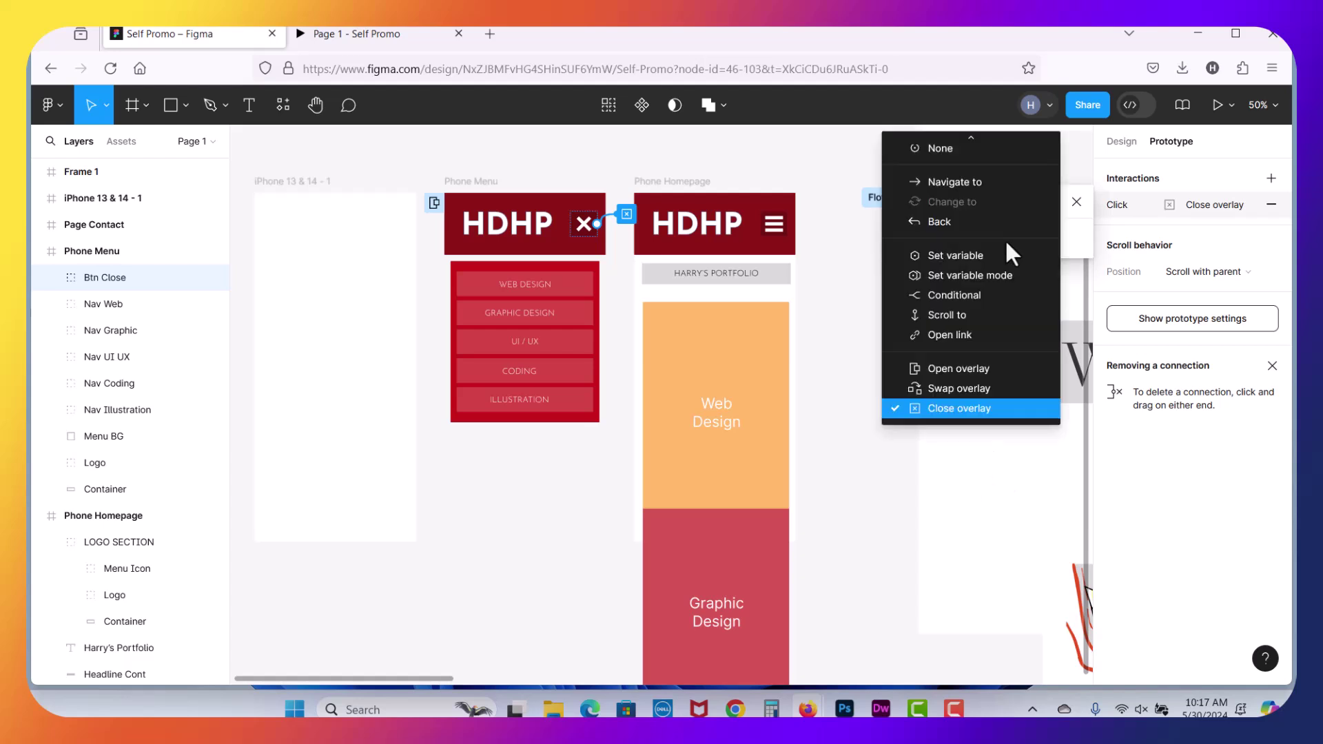
{"action": "left_click", "coordinate": [970, 406]}
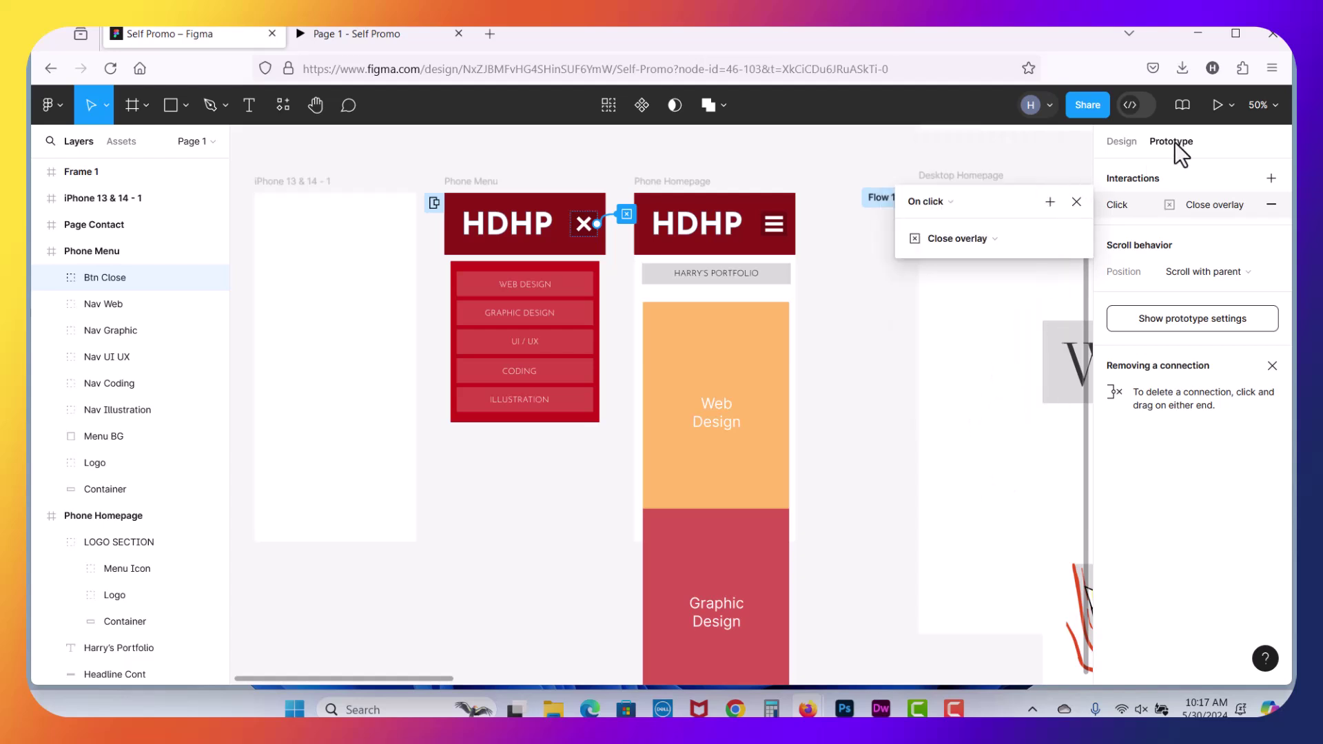
{"action": "left_click", "coordinate": [1209, 102]}
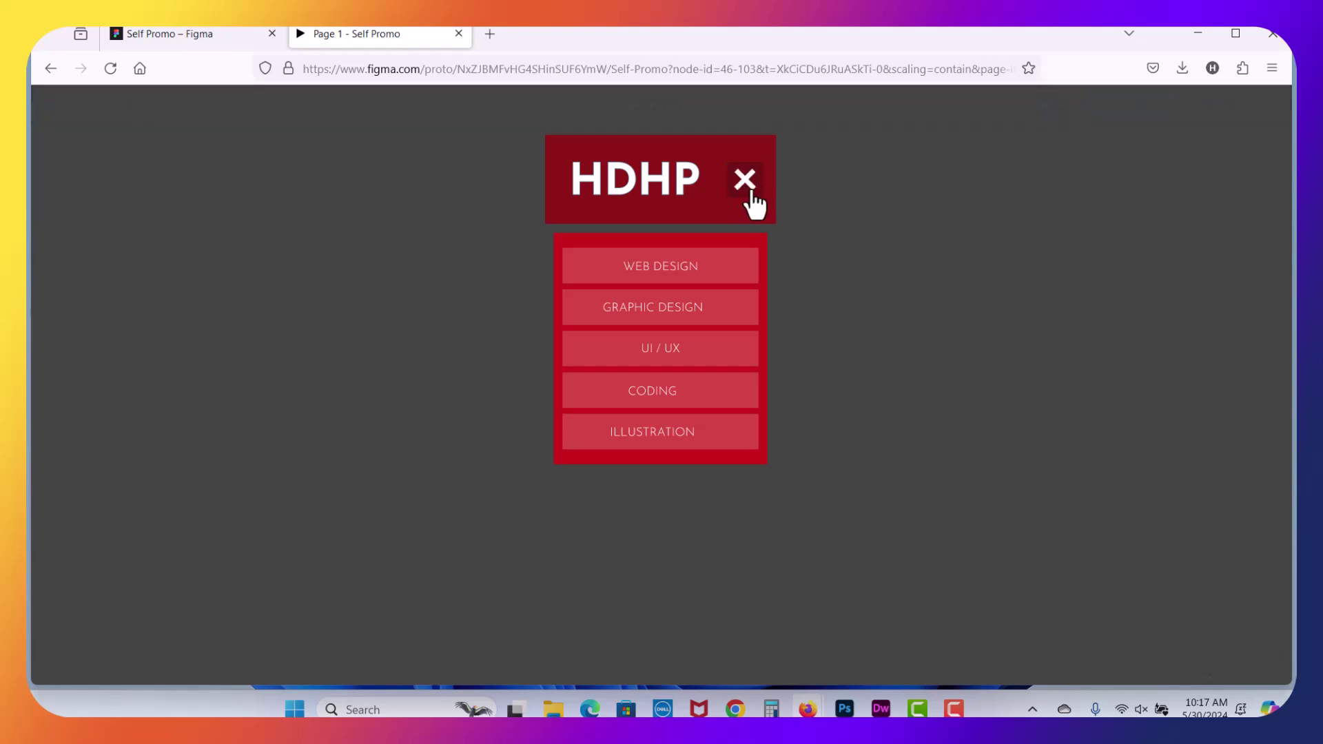
- In the Phone Homepage preview, open the menu with the hamburger and close it with X, twice
{"action": "left_click", "coordinate": [228, 34]}
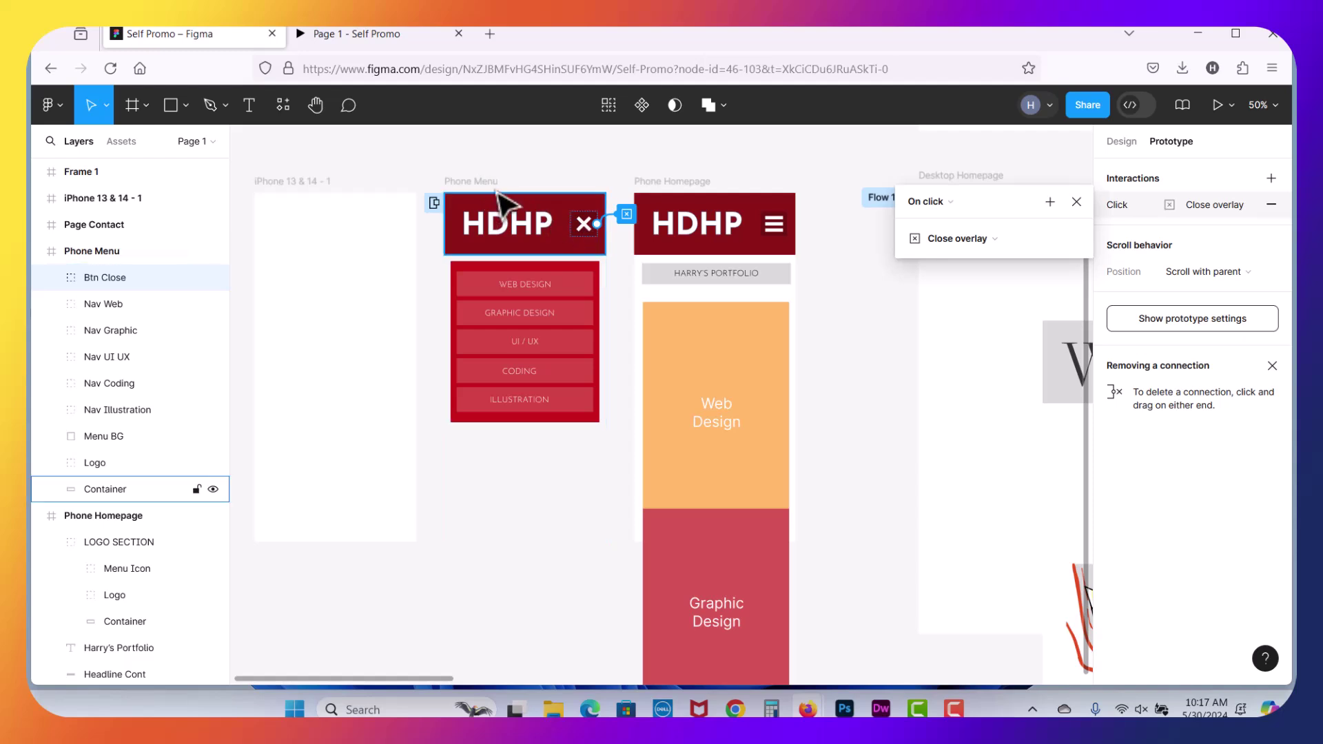
{"action": "left_click", "coordinate": [651, 183]}
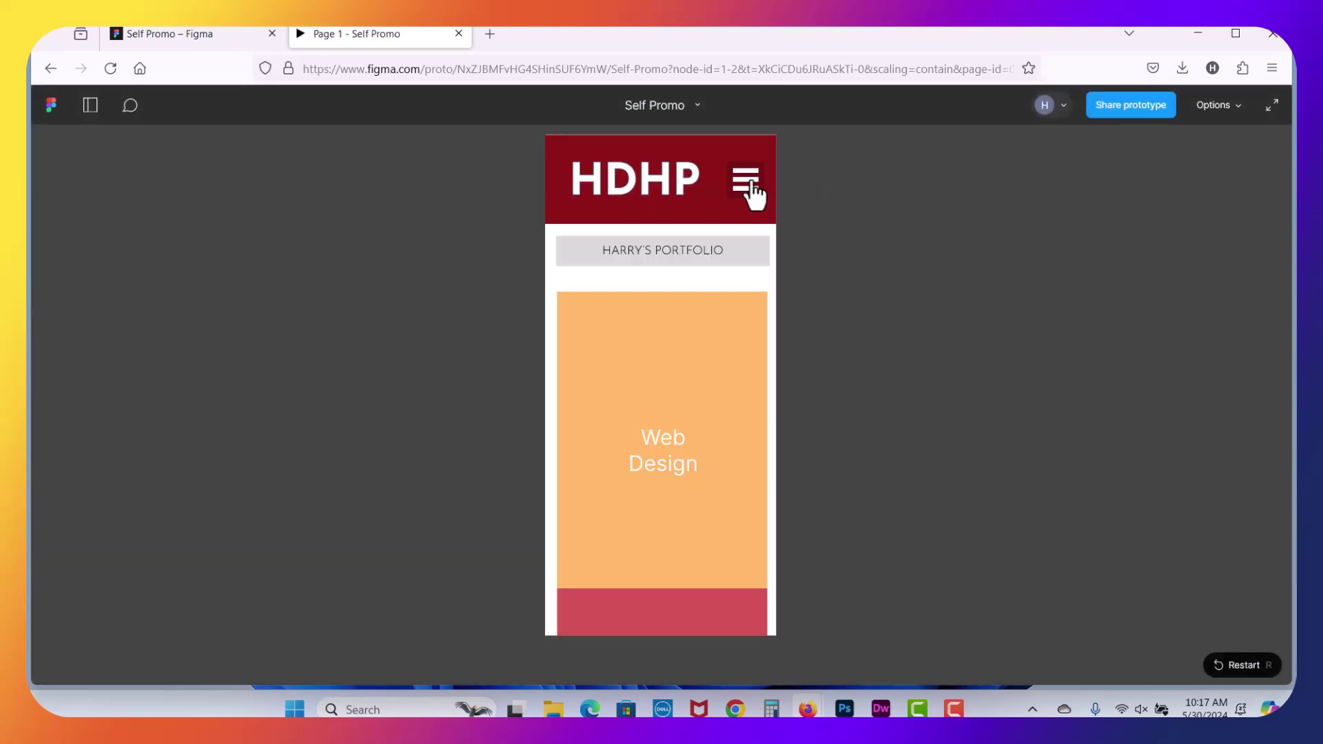
{"action": "left_click", "coordinate": [751, 186]}
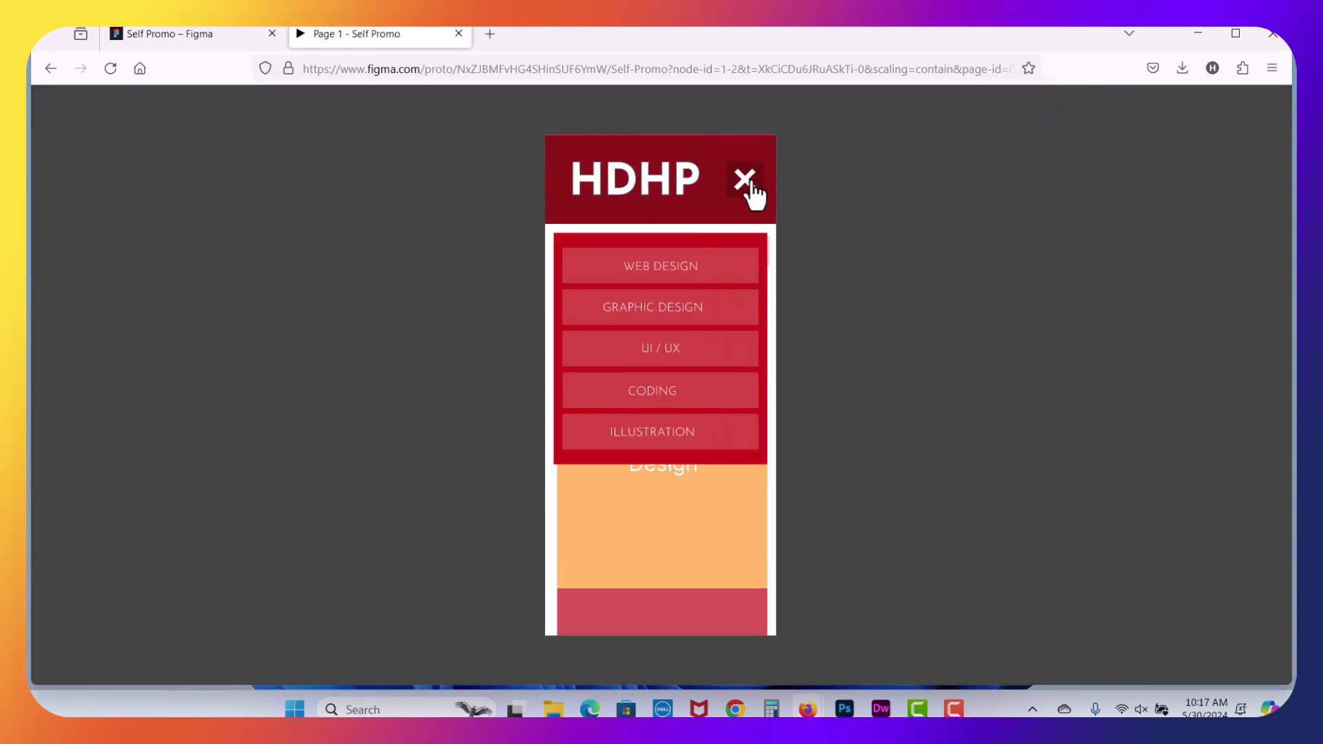
{"action": "left_click", "coordinate": [742, 183]}
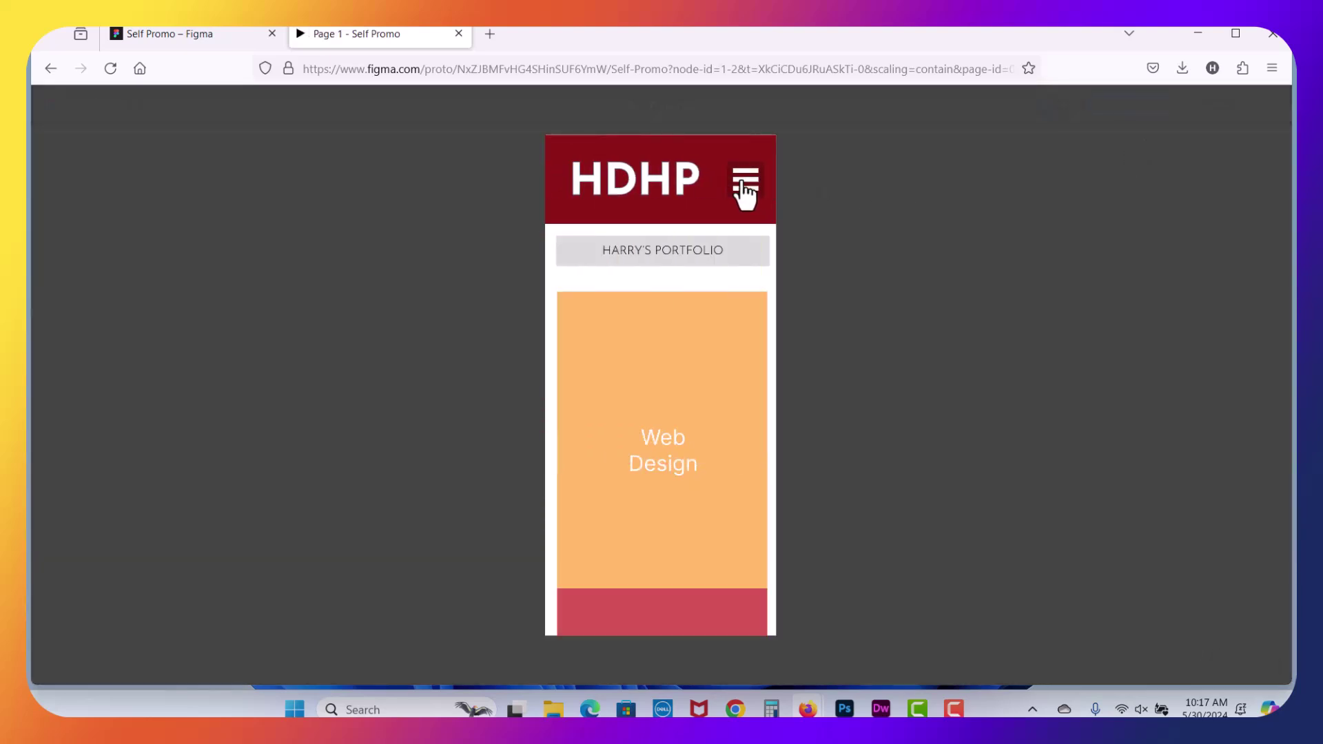
{"action": "left_click", "coordinate": [744, 187]}
{"action": "left_click", "coordinate": [744, 185]}
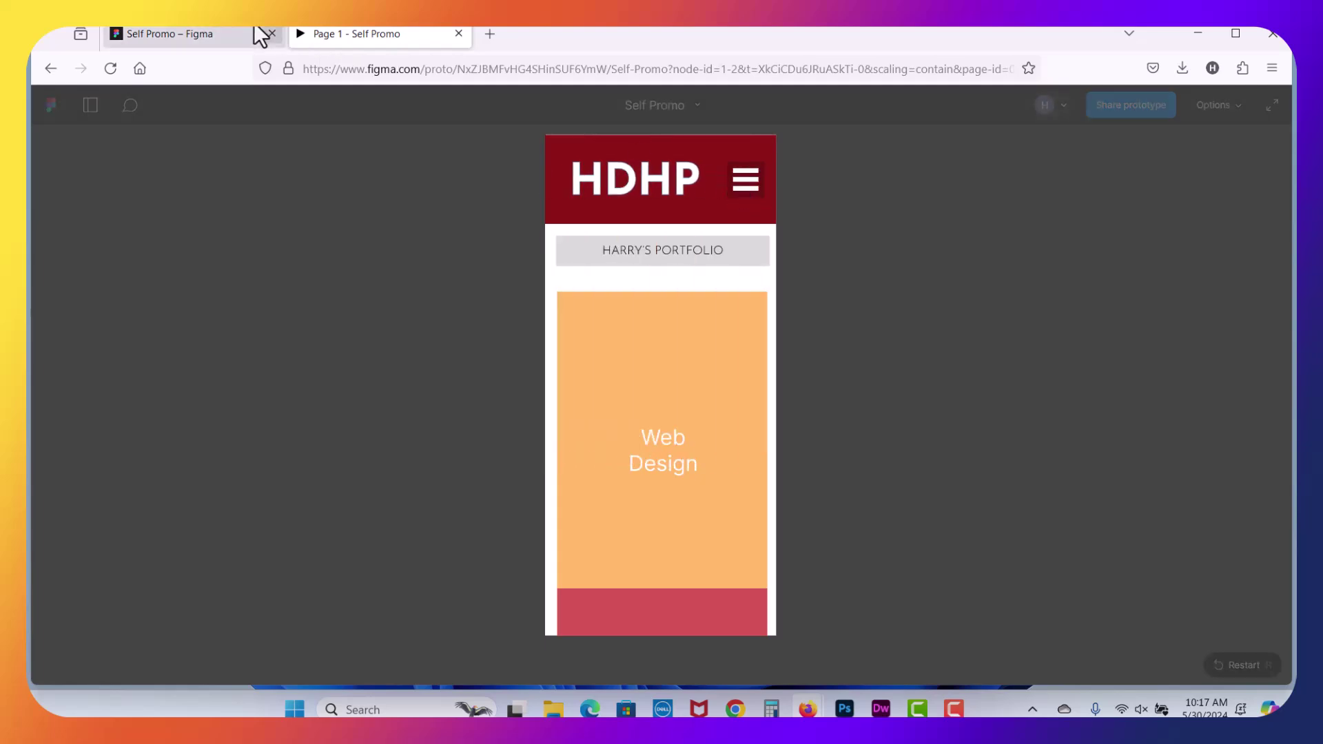
- Set the Menu Icon's Move in direction to the down arrow so Phone Menu drops from the top
{"action": "left_click", "coordinate": [211, 33]}
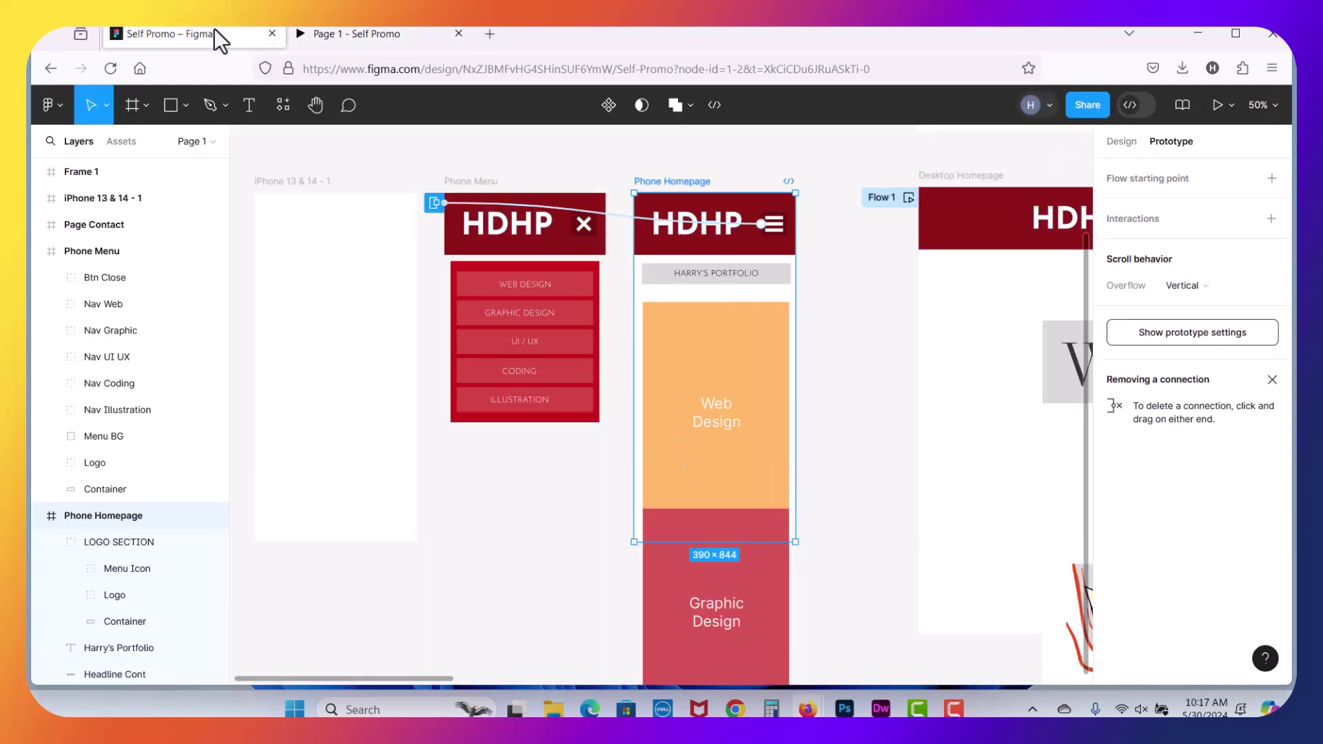
{"action": "left_click", "coordinate": [778, 230]}
{"action": "left_click", "coordinate": [778, 229]}
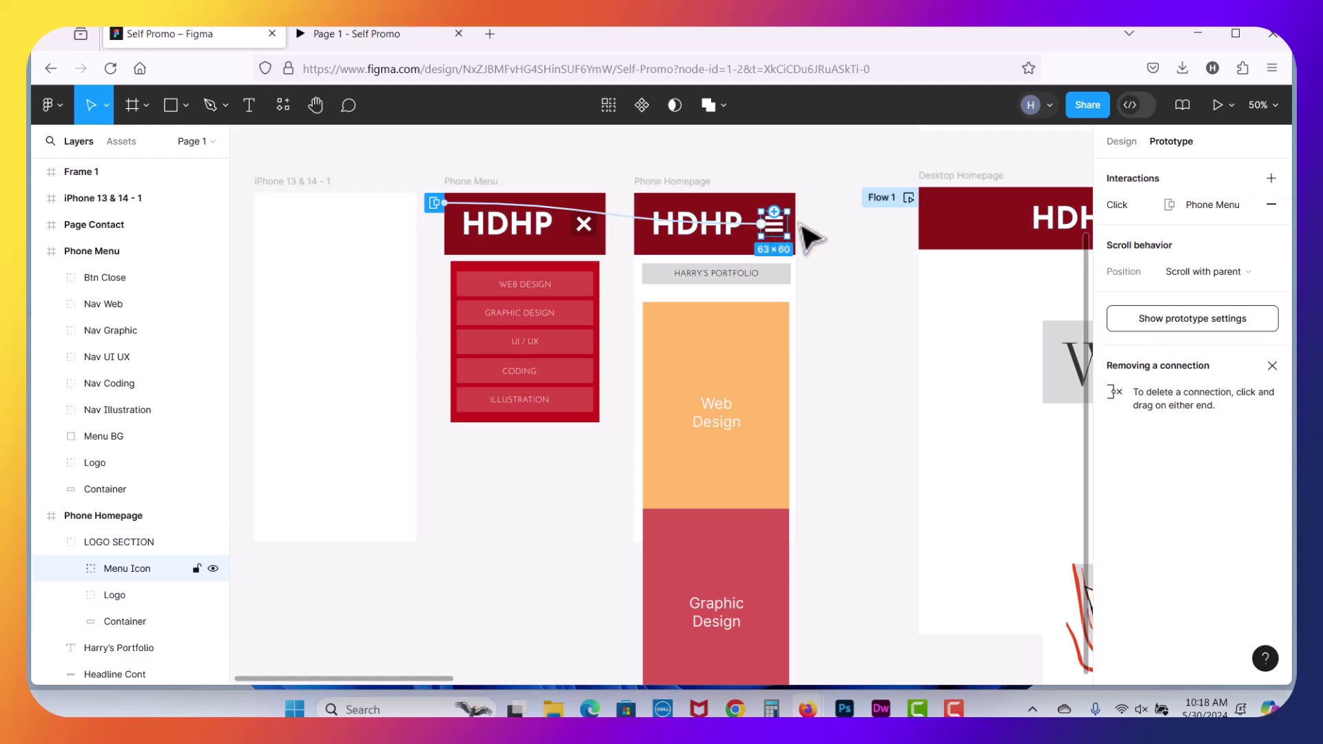
{"action": "left_click", "coordinate": [1120, 205]}
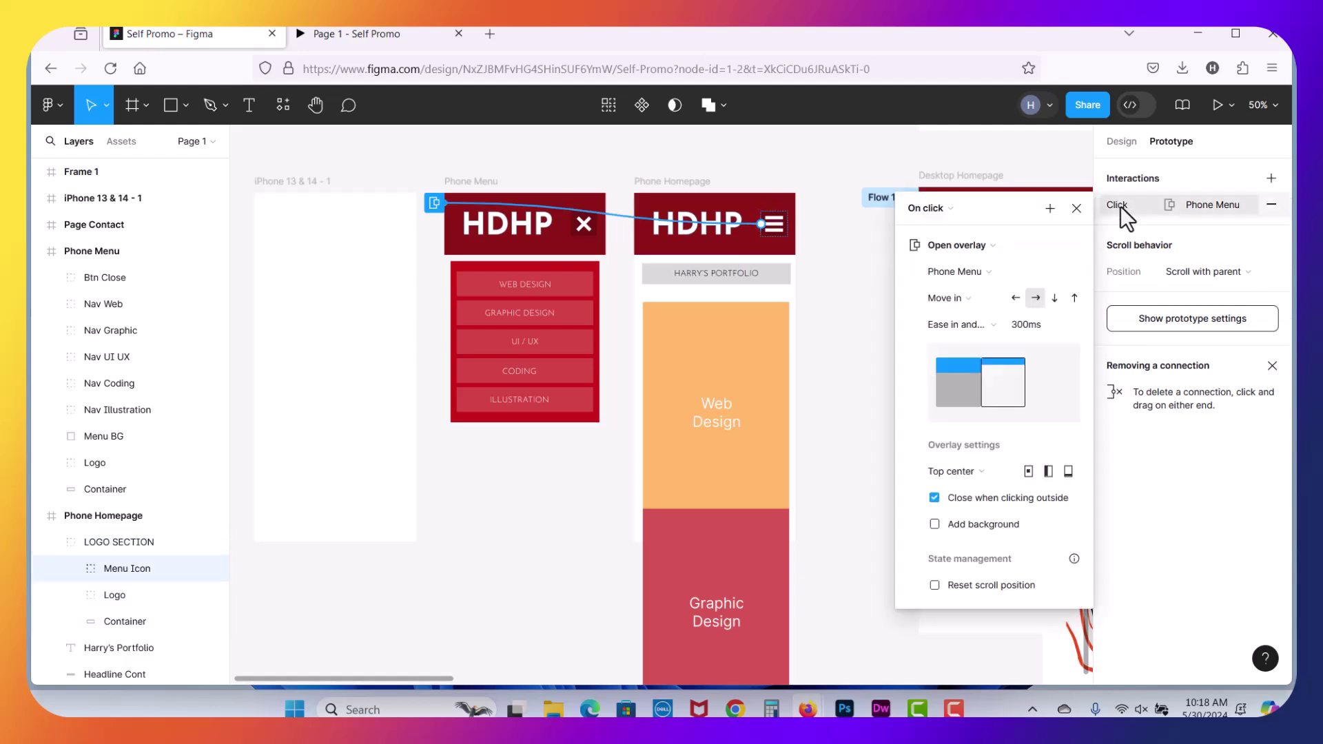
{"action": "left_click", "coordinate": [1055, 299]}
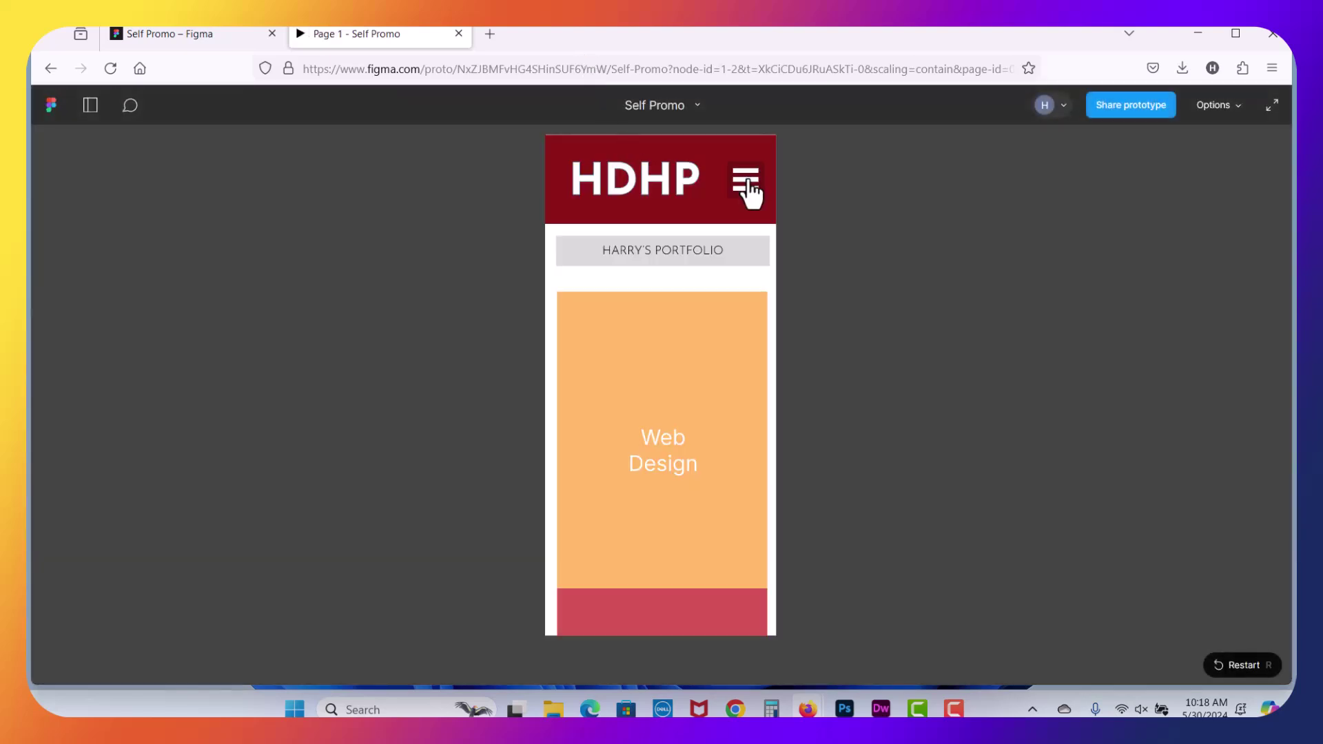
- Open and close the menu twice in the prototype to check the slide-down
{"action": "left_click", "coordinate": [746, 180]}
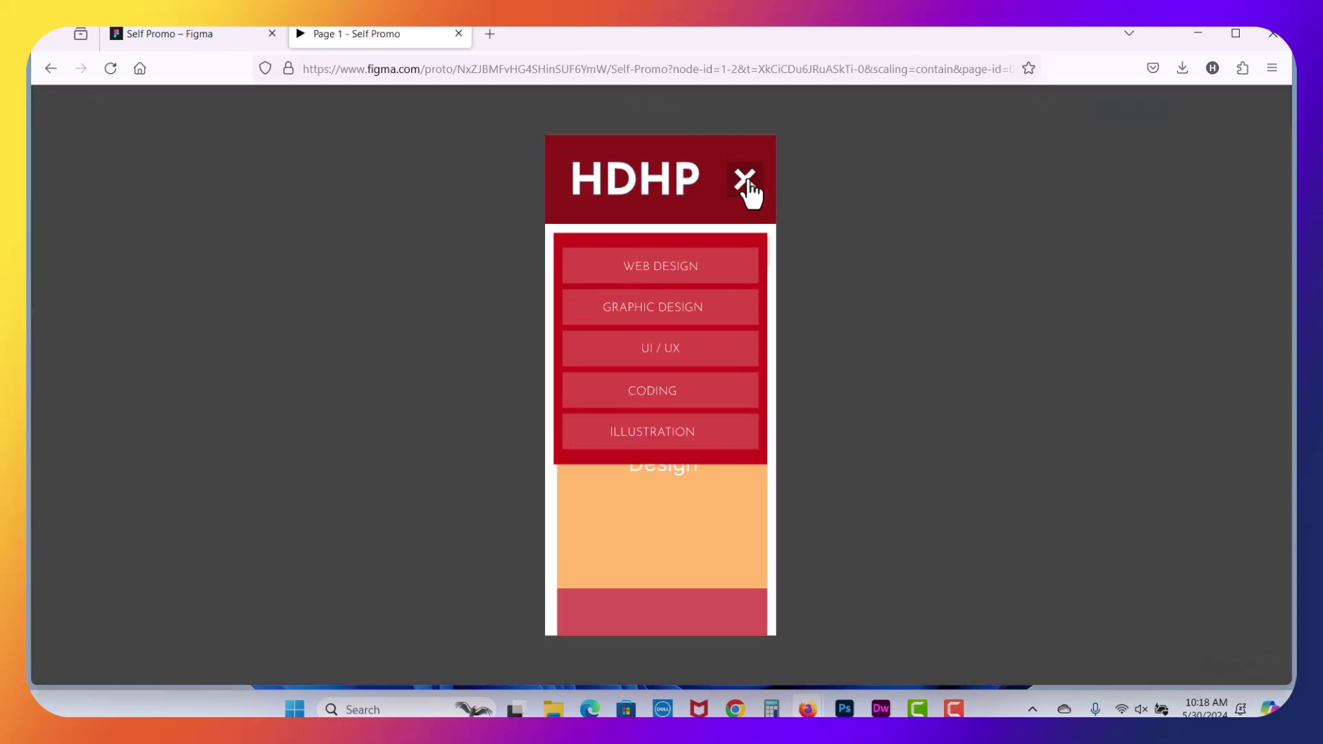
{"action": "left_click", "coordinate": [744, 183]}
{"action": "left_click", "coordinate": [749, 190]}
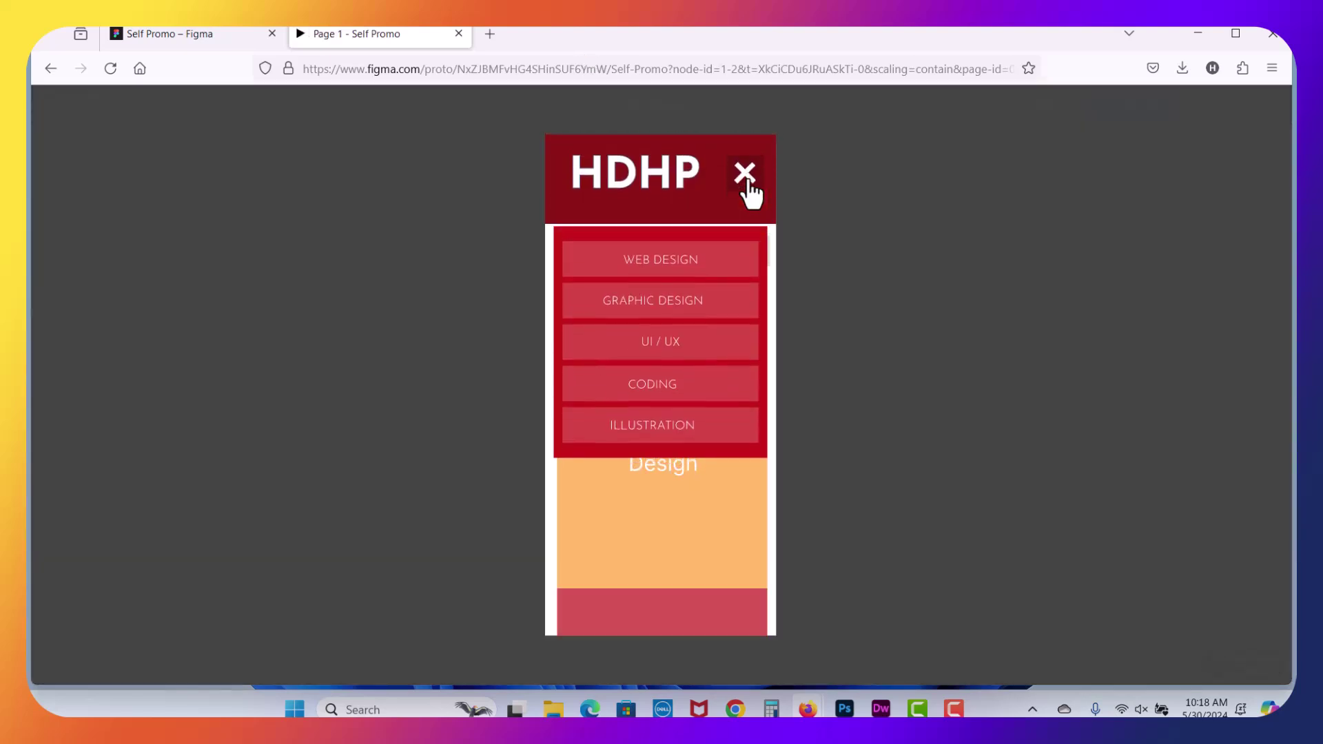
{"action": "left_click", "coordinate": [747, 191]}
- Change the Ease in and out duration from 300ms to 600ms
{"action": "left_click", "coordinate": [182, 31]}
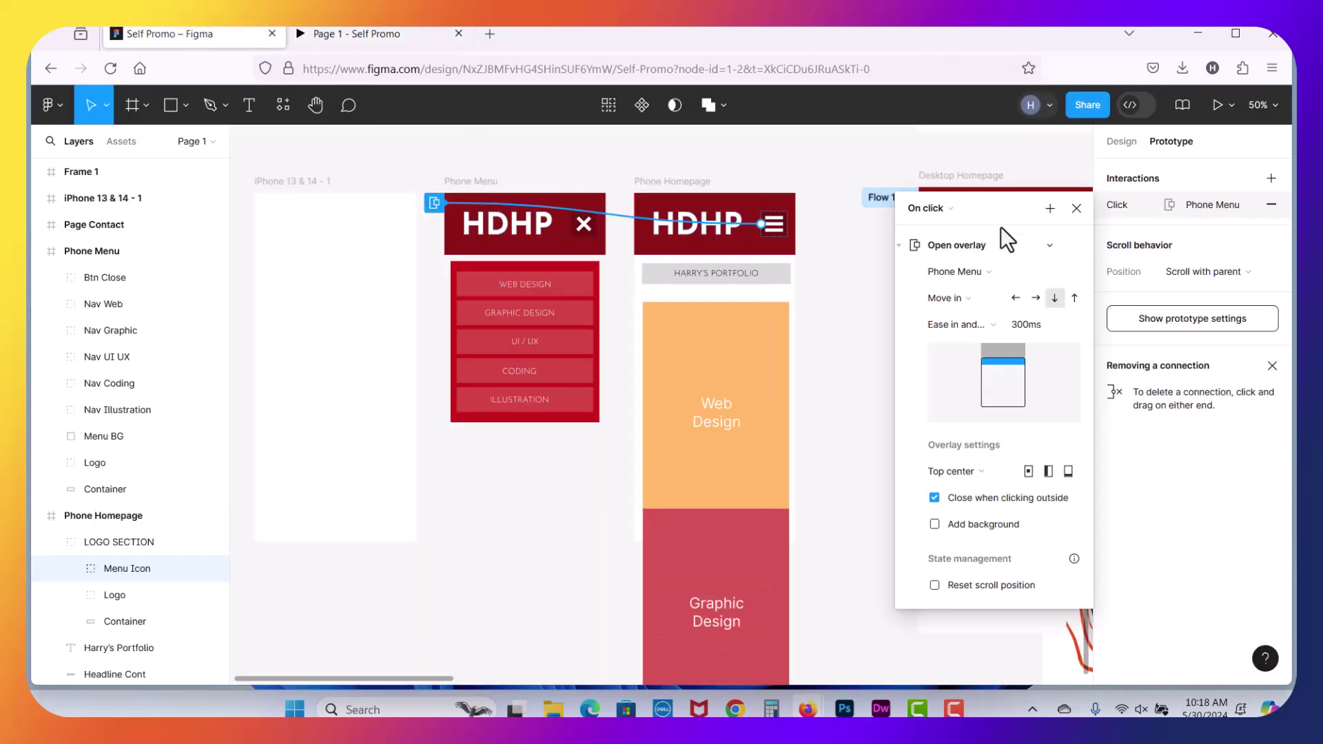
{"action": "left_click", "coordinate": [1019, 321]}
{"action": "left_click", "coordinate": [1076, 208]}
- Preview the prototype, opening and closing the menu twice to test the 600ms animation
{"action": "left_click", "coordinate": [1214, 104]}
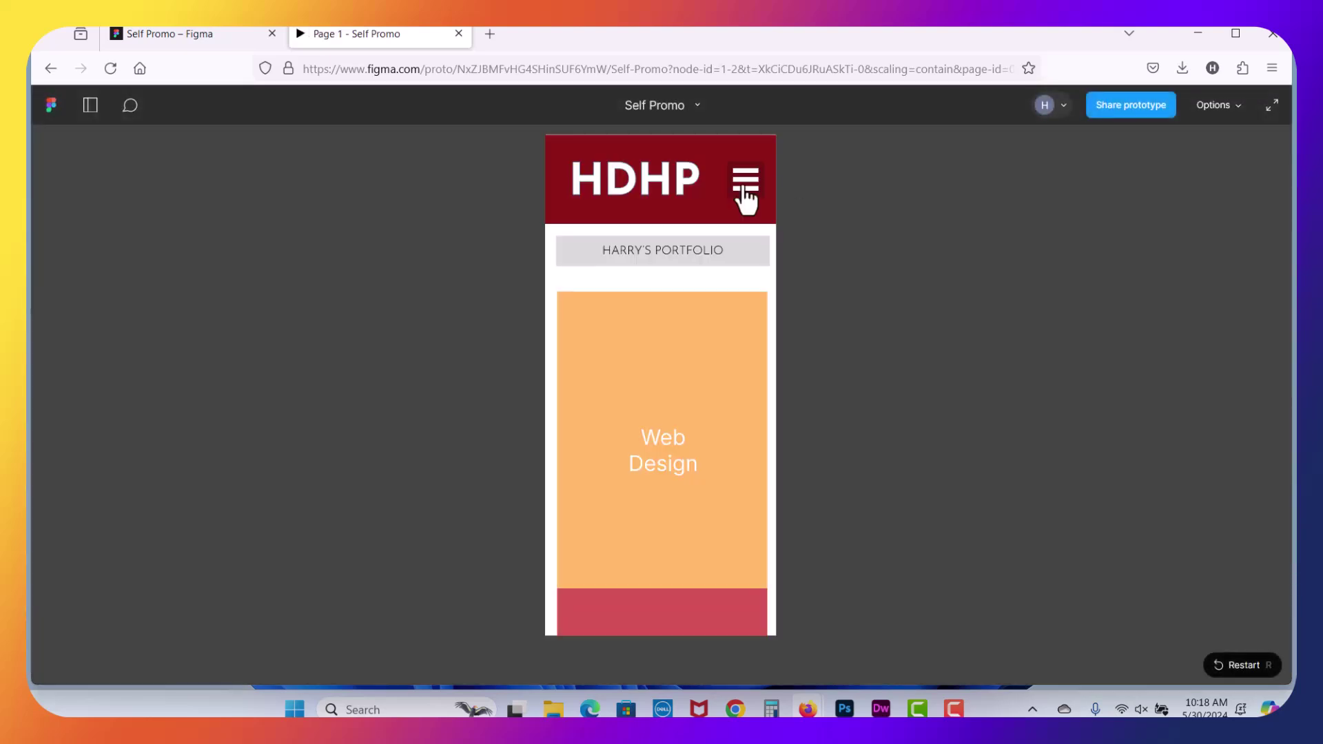
{"action": "left_click", "coordinate": [745, 180]}
{"action": "left_click", "coordinate": [745, 182]}
{"action": "left_click", "coordinate": [747, 183]}
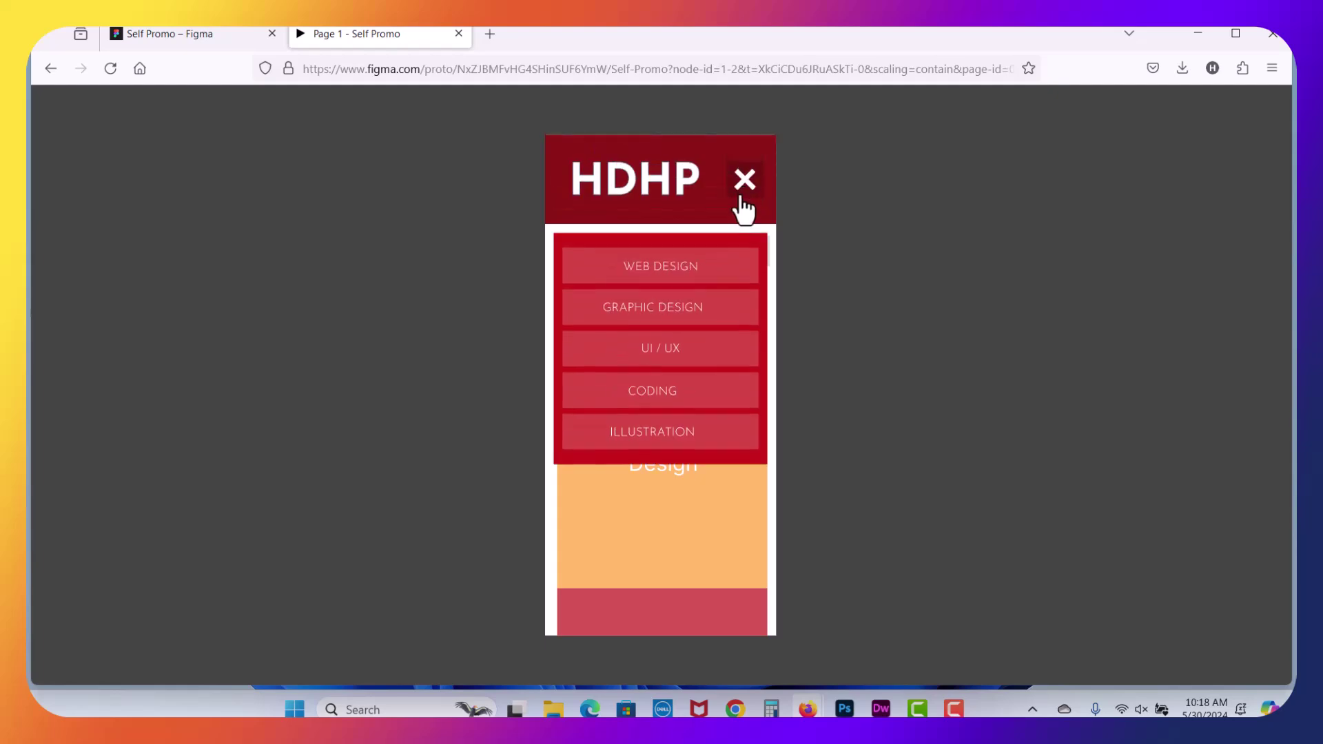
{"action": "left_click", "coordinate": [747, 182]}
- Tick Add background on the Menu Icon's overlay, using 000000 at 25%
{"action": "left_click", "coordinate": [195, 34]}
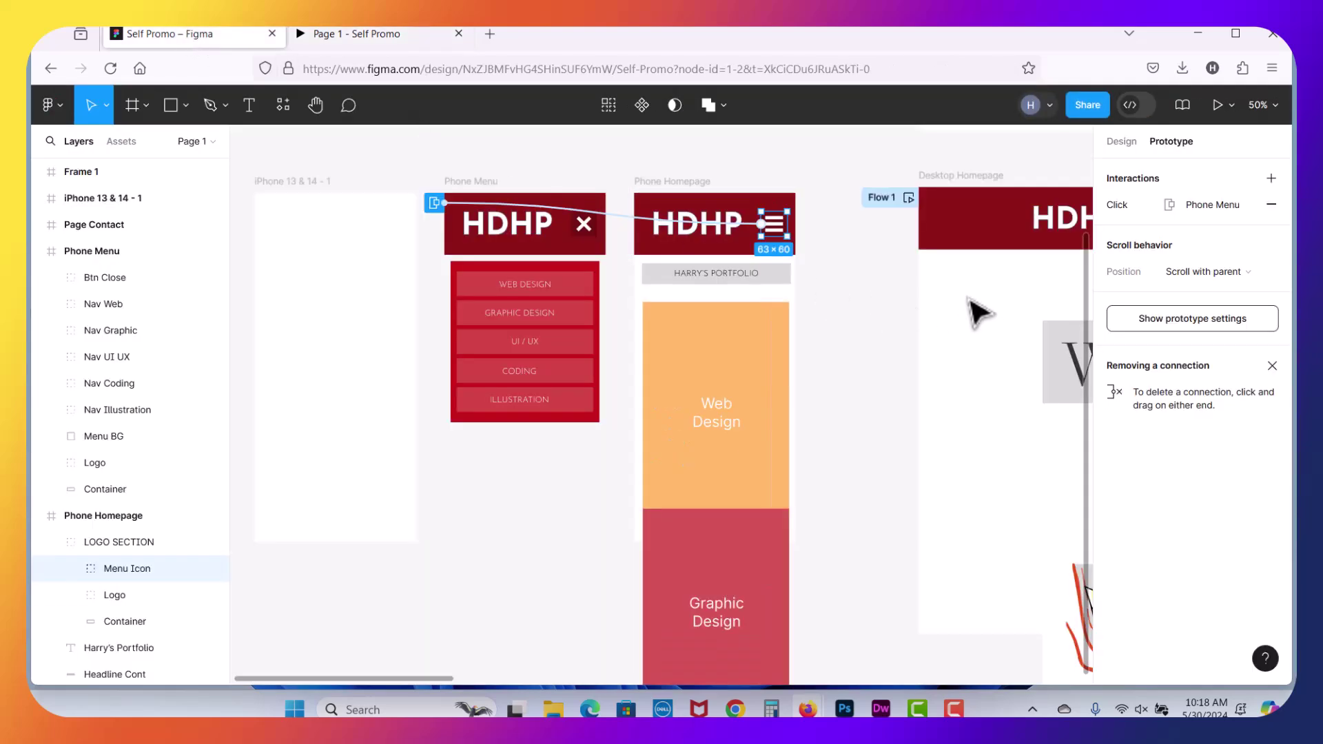
{"action": "left_click", "coordinate": [1123, 203]}
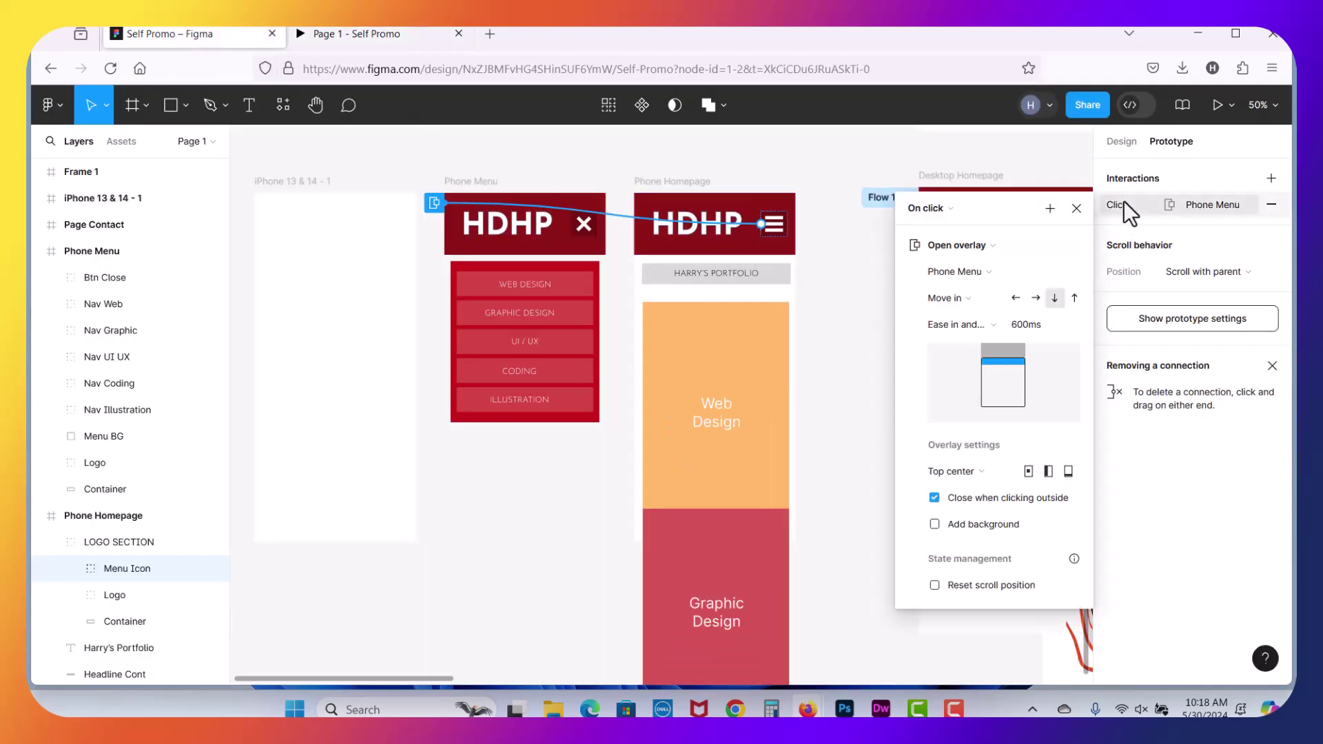
{"action": "left_click", "coordinate": [936, 525]}
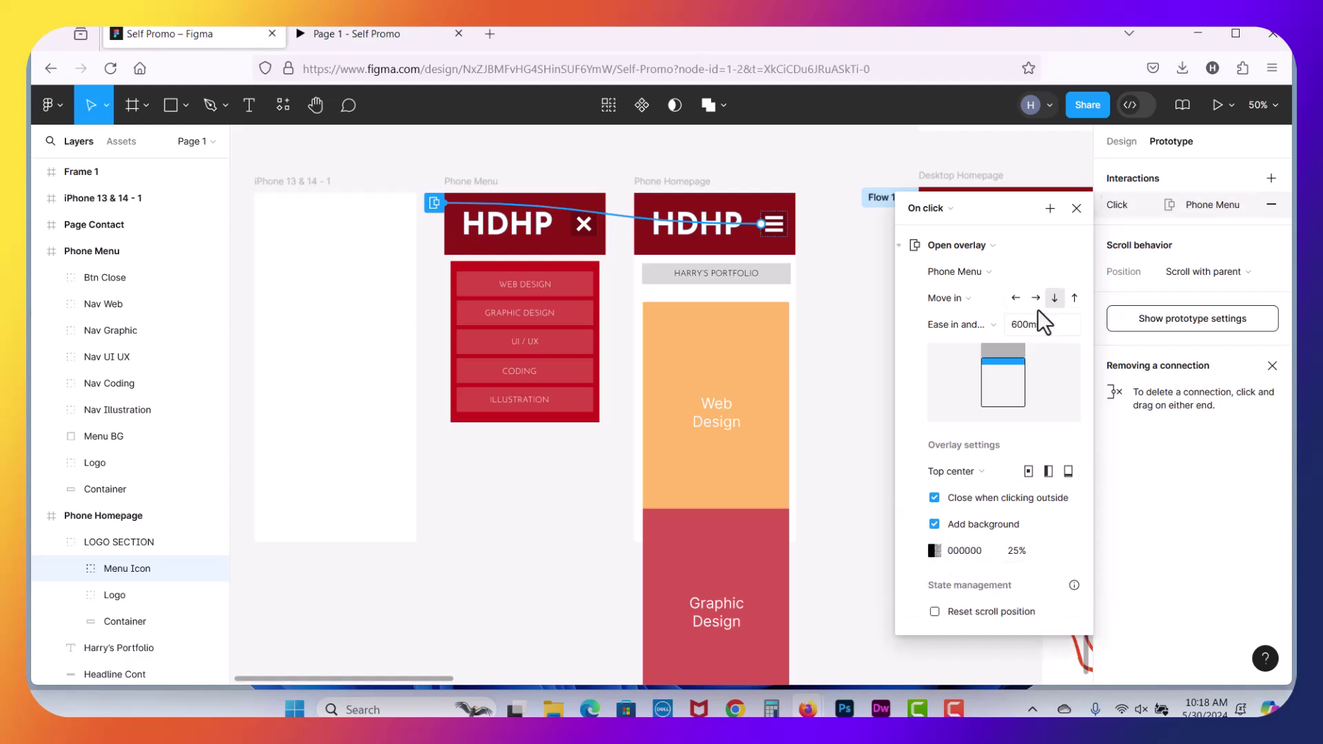
- Preview the prototype, open the menu over the dimmed page, and test closing it
{"action": "left_click", "coordinate": [1217, 109]}
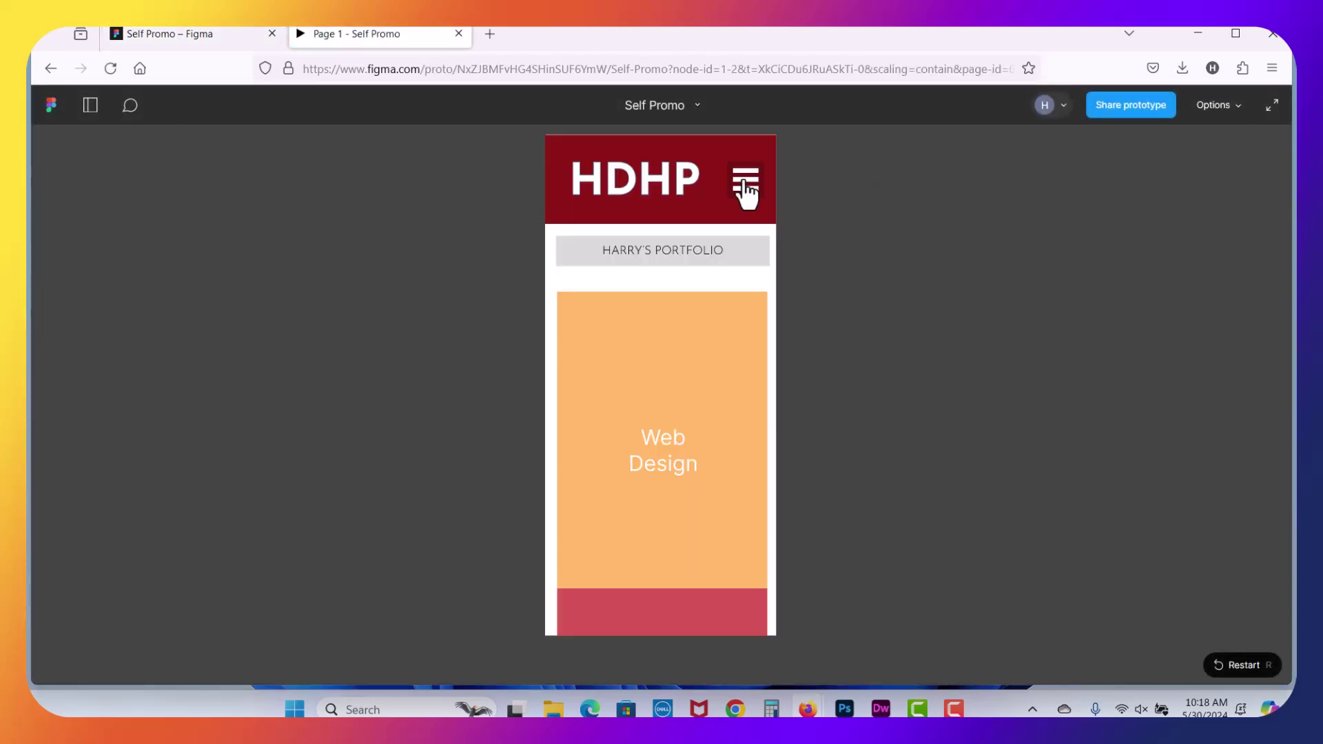
{"action": "left_click", "coordinate": [744, 185]}
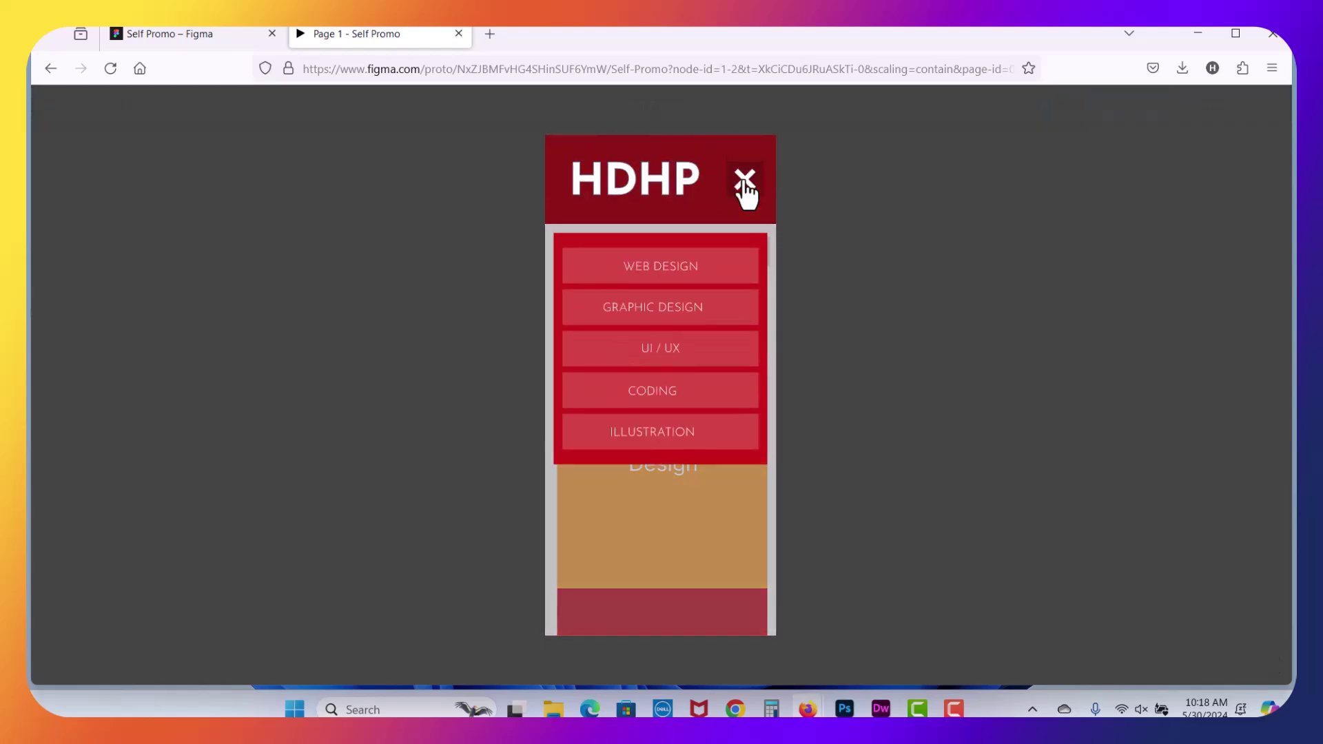
{"action": "left_click", "coordinate": [678, 553]}
{"action": "left_click", "coordinate": [711, 489]}
{"action": "left_click", "coordinate": [743, 180]}
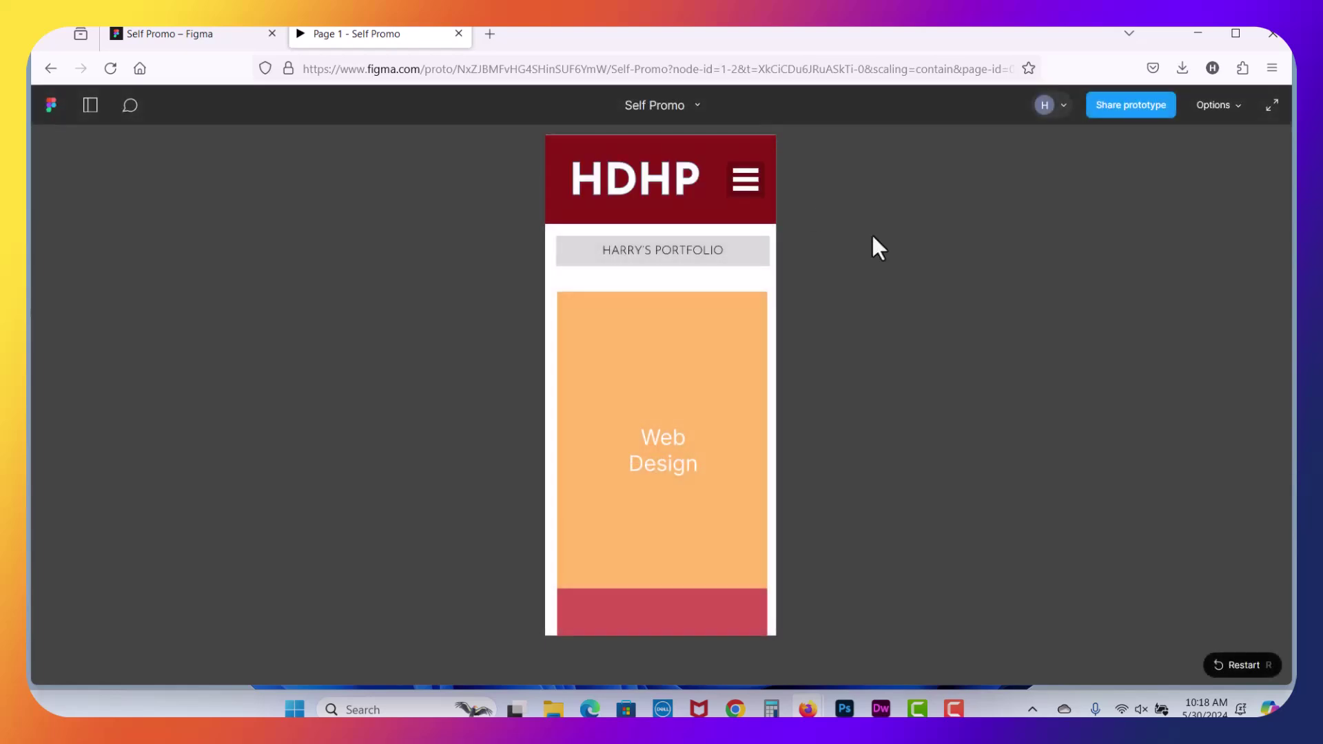
- Select the Phone Menu's WEB DESIGN button and add an on-click interaction to it
{"action": "left_click", "coordinate": [222, 31]}
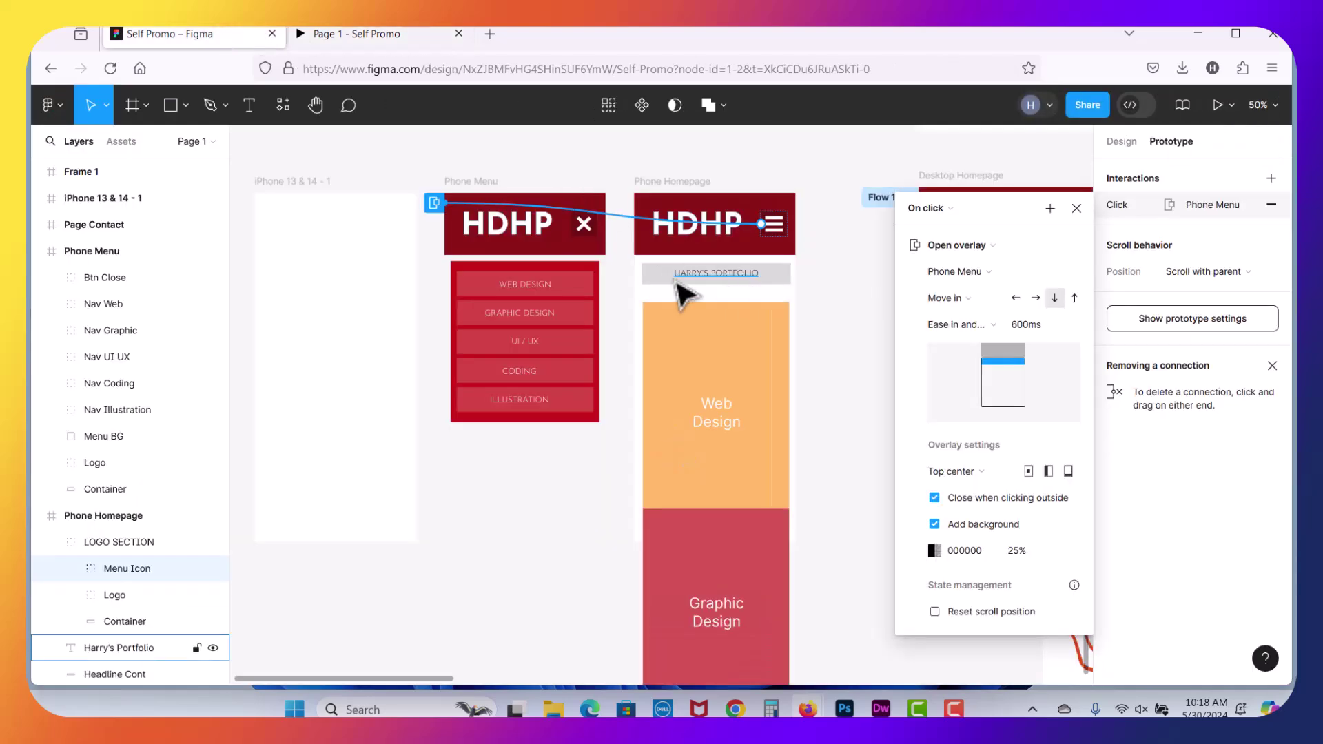
{"action": "left_click", "coordinate": [544, 284]}
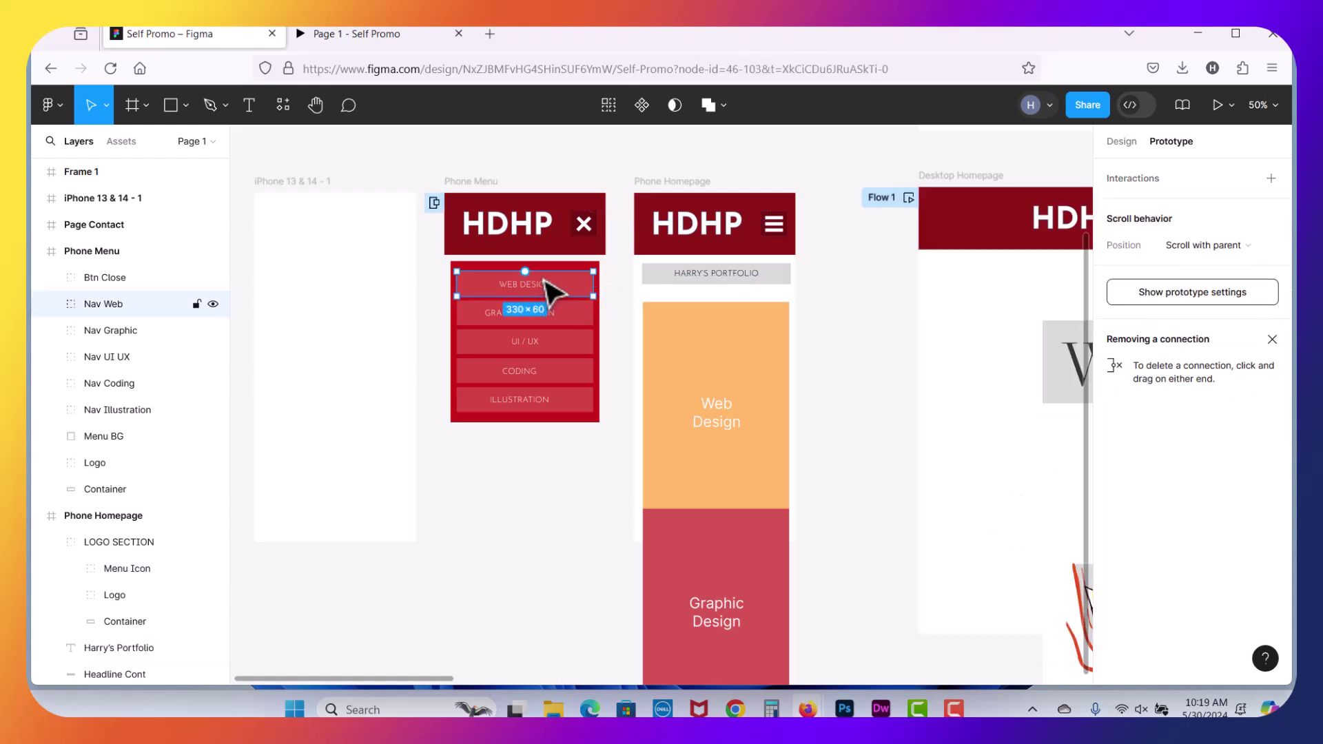
{"action": "left_click", "coordinate": [1271, 177]}
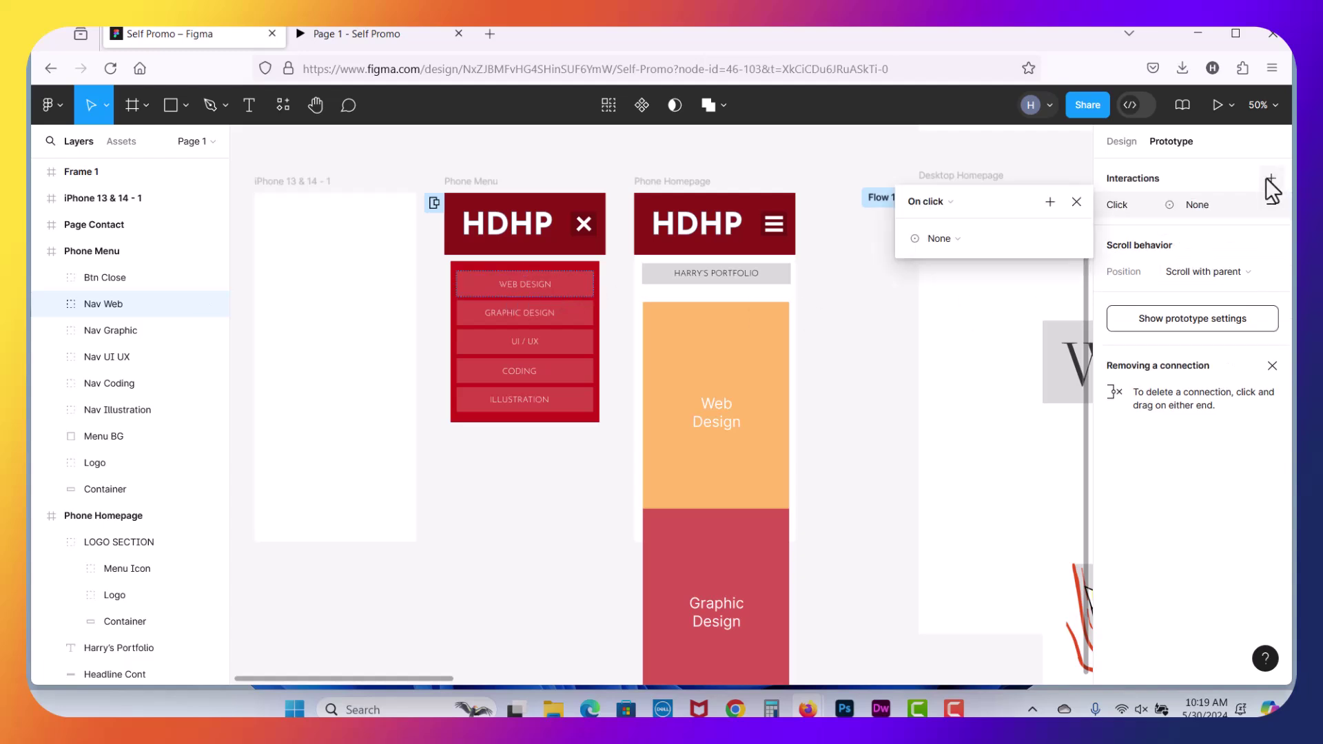
{"action": "left_click", "coordinate": [943, 238]}
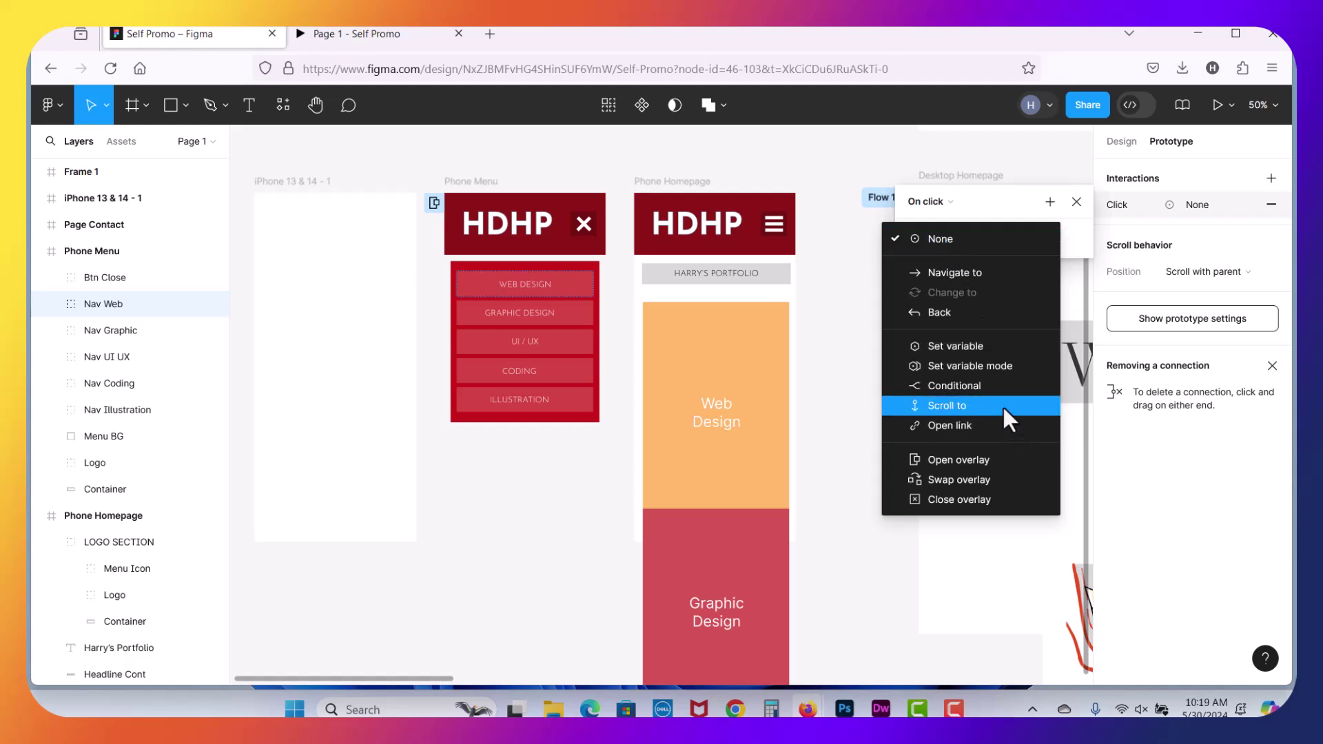
{"action": "left_click", "coordinate": [1003, 405]}
{"action": "left_click", "coordinate": [959, 269]}
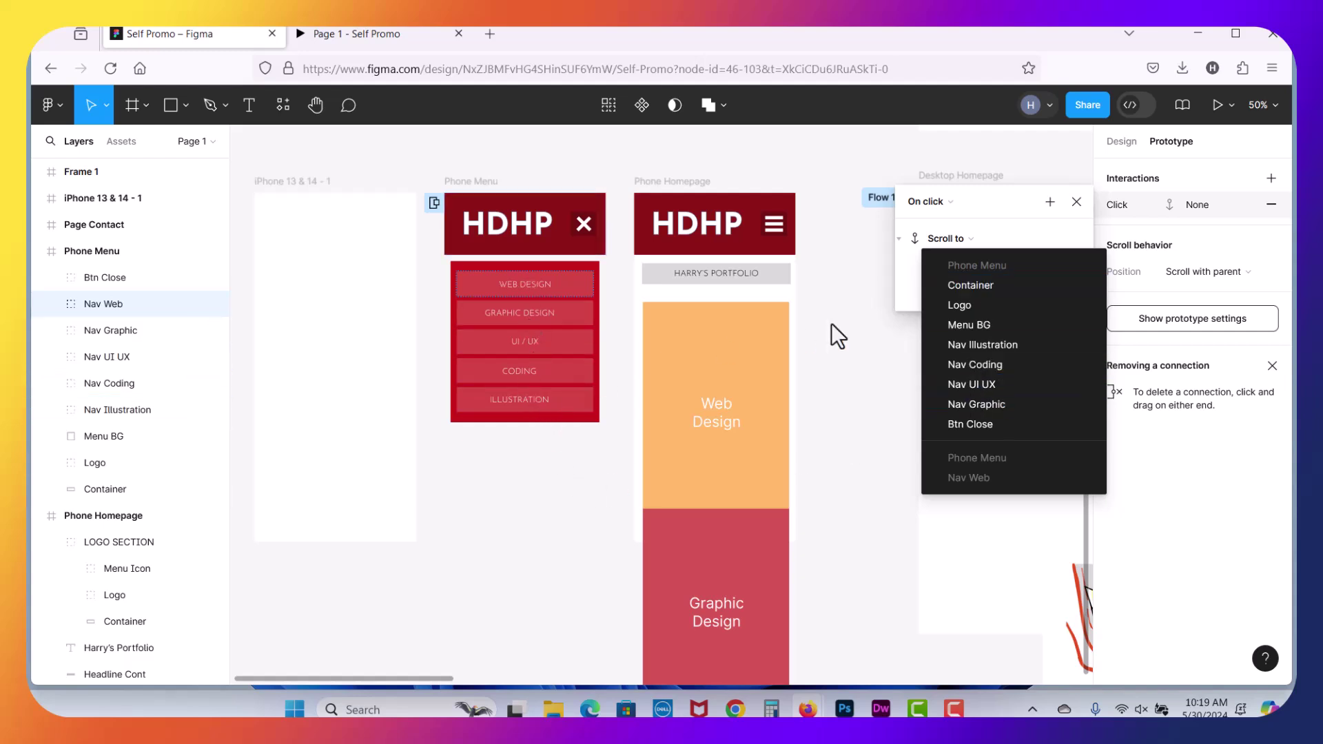
- Change the WEB DESIGN interaction's action to Navigate to the Phone Homepage frame
{"action": "left_click", "coordinate": [986, 240]}
{"action": "left_click", "coordinate": [982, 237]}
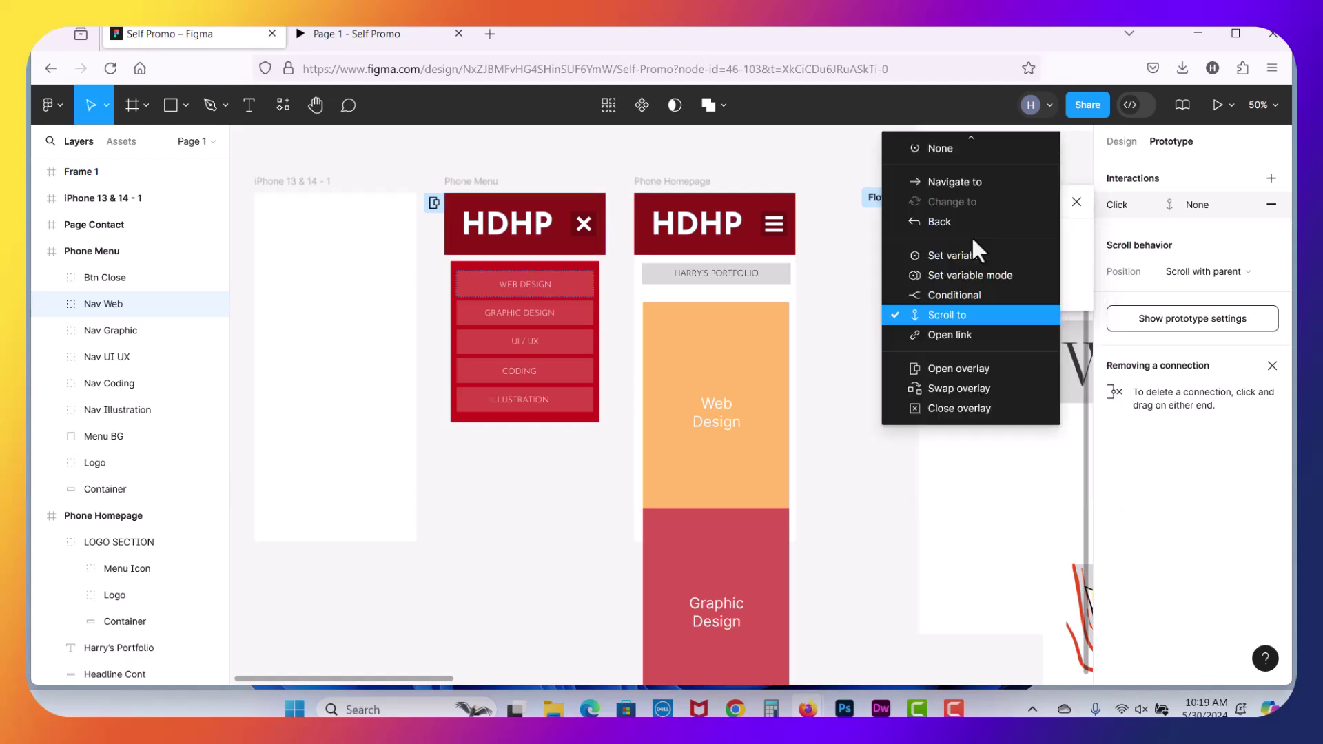
{"action": "left_click", "coordinate": [978, 180]}
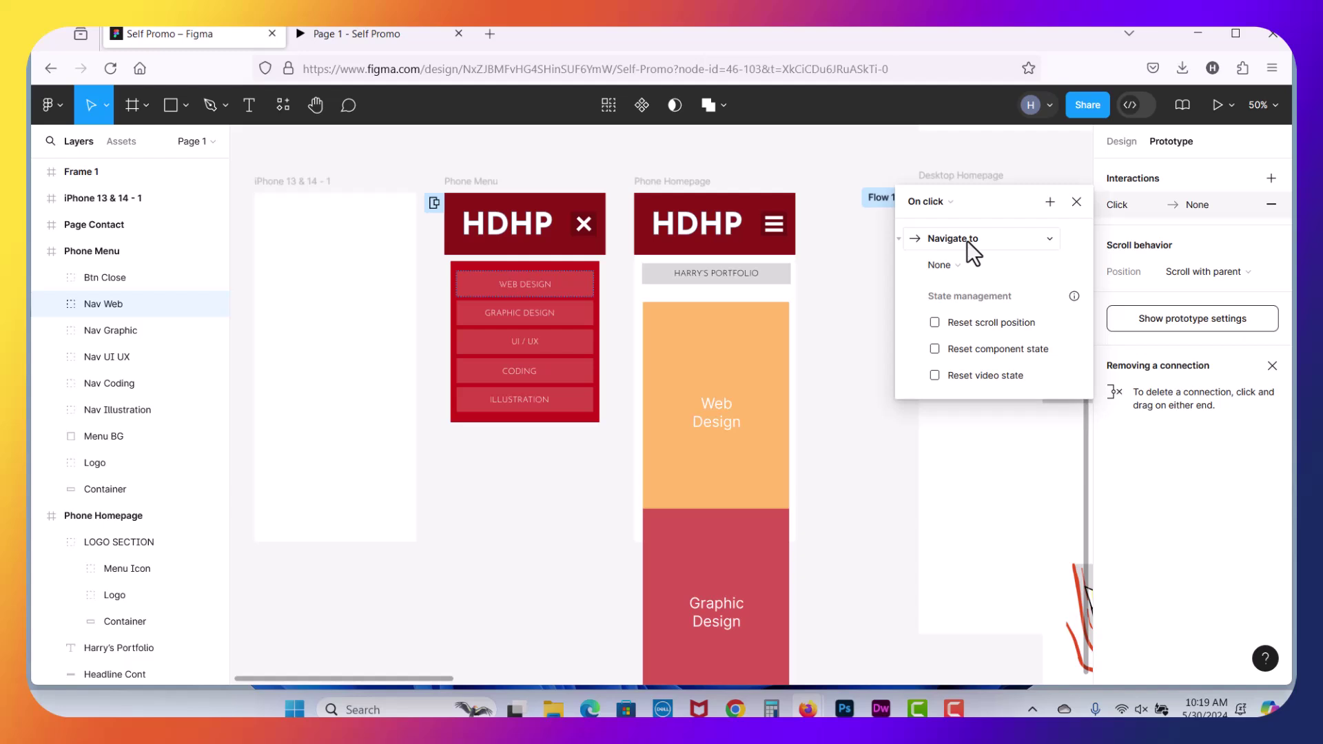
{"action": "left_click", "coordinate": [962, 259]}
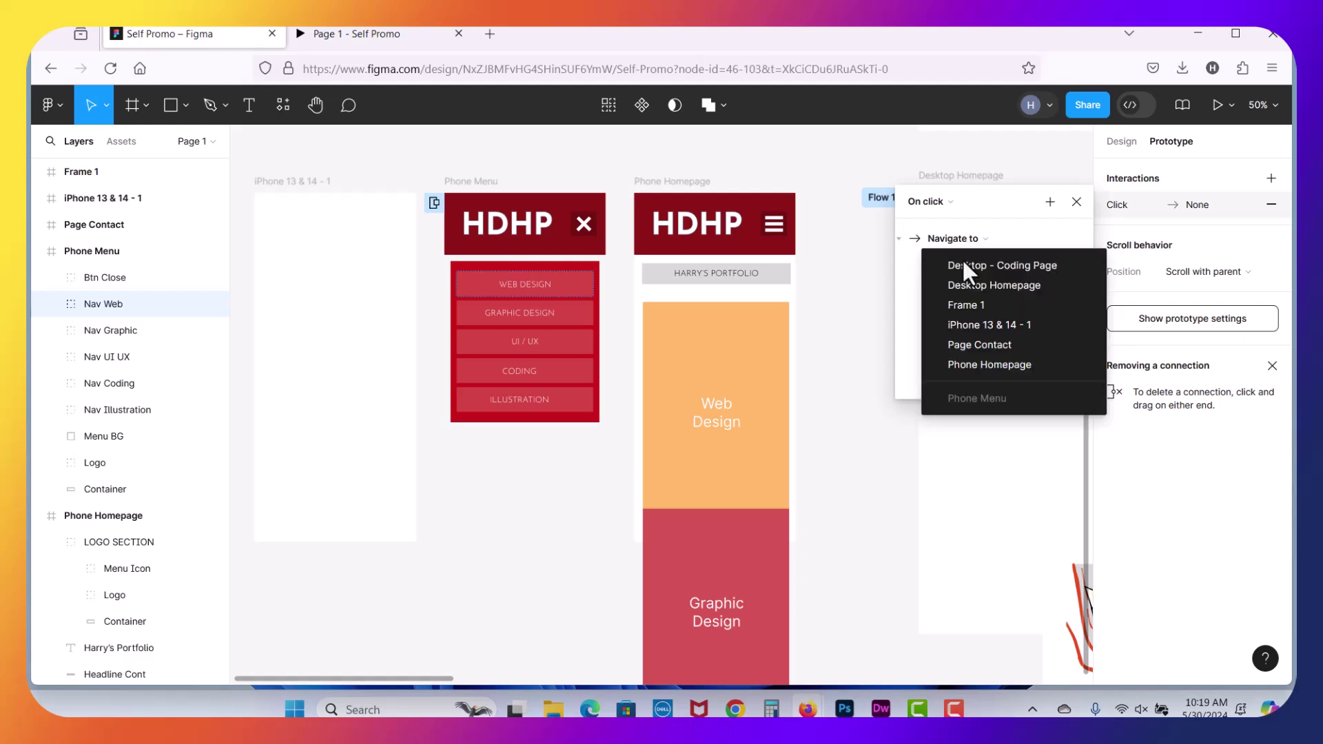
{"action": "left_click", "coordinate": [995, 366]}
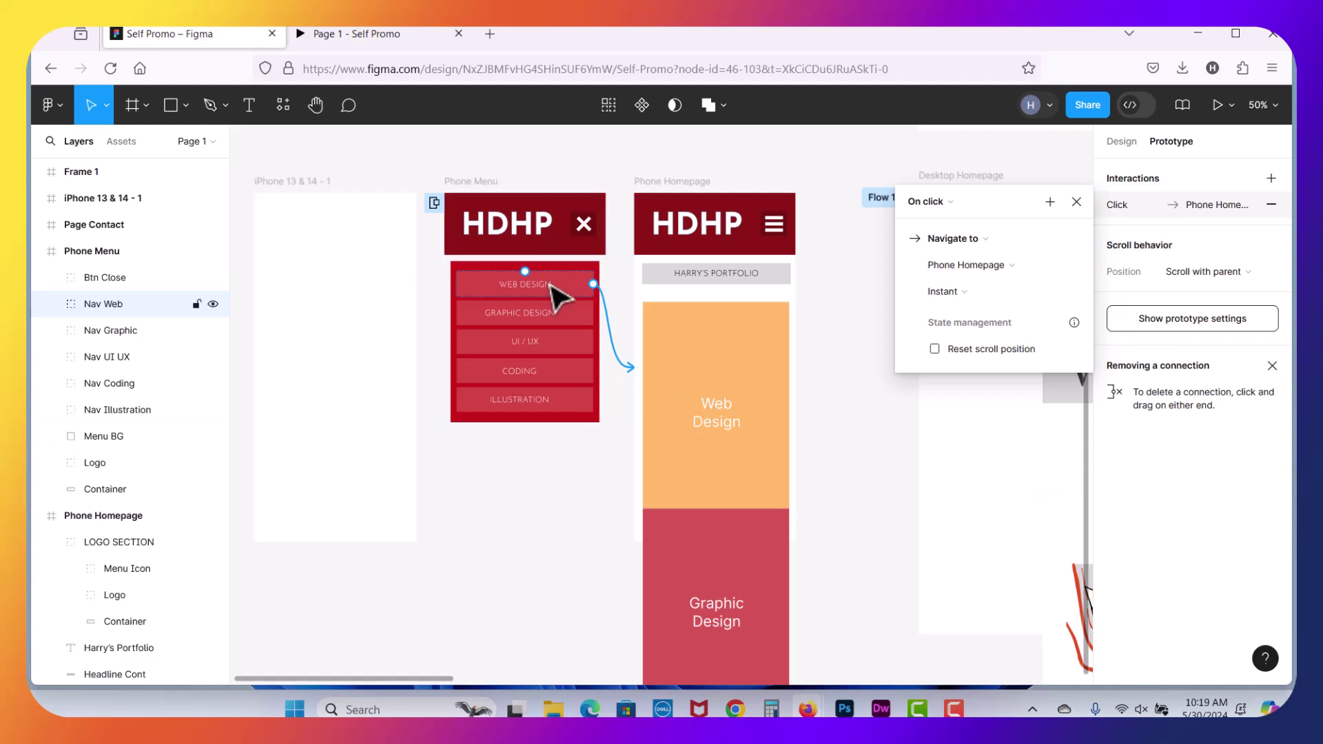
{"action": "left_click", "coordinate": [541, 319]}
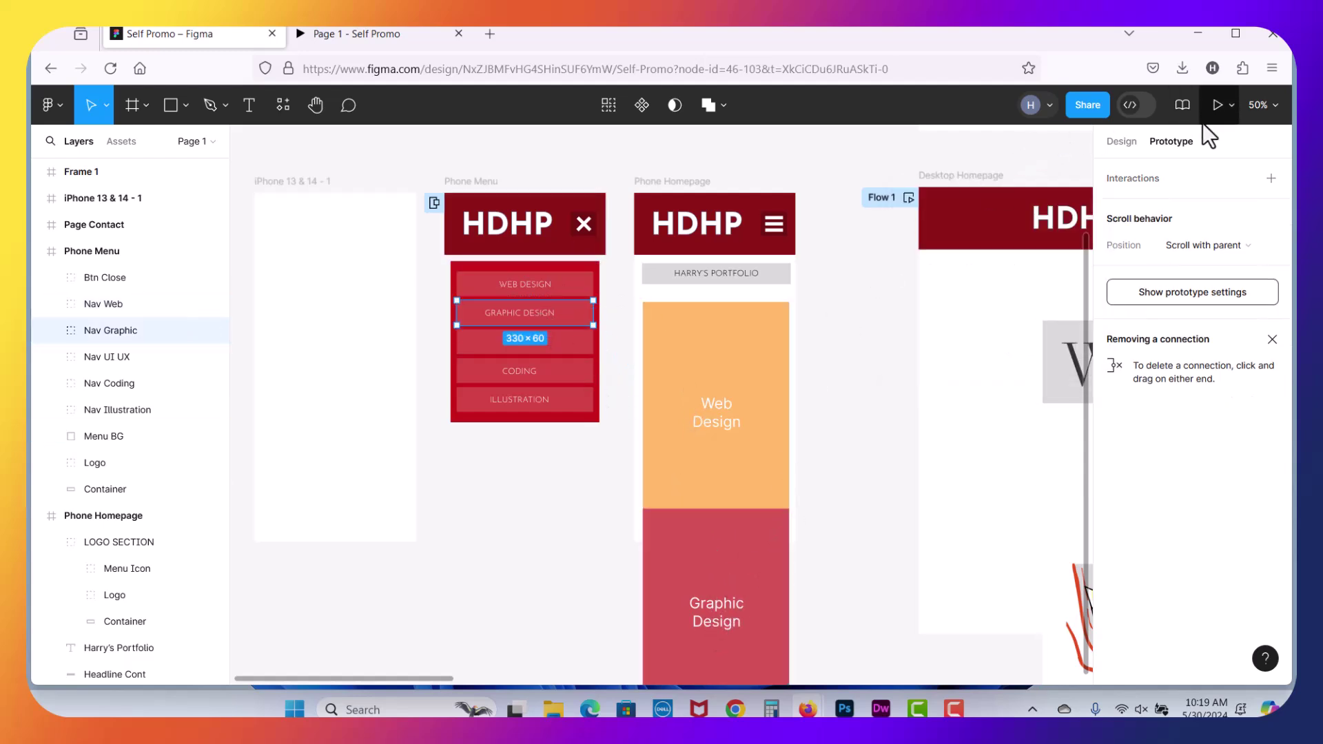
{"action": "left_click", "coordinate": [1216, 105]}
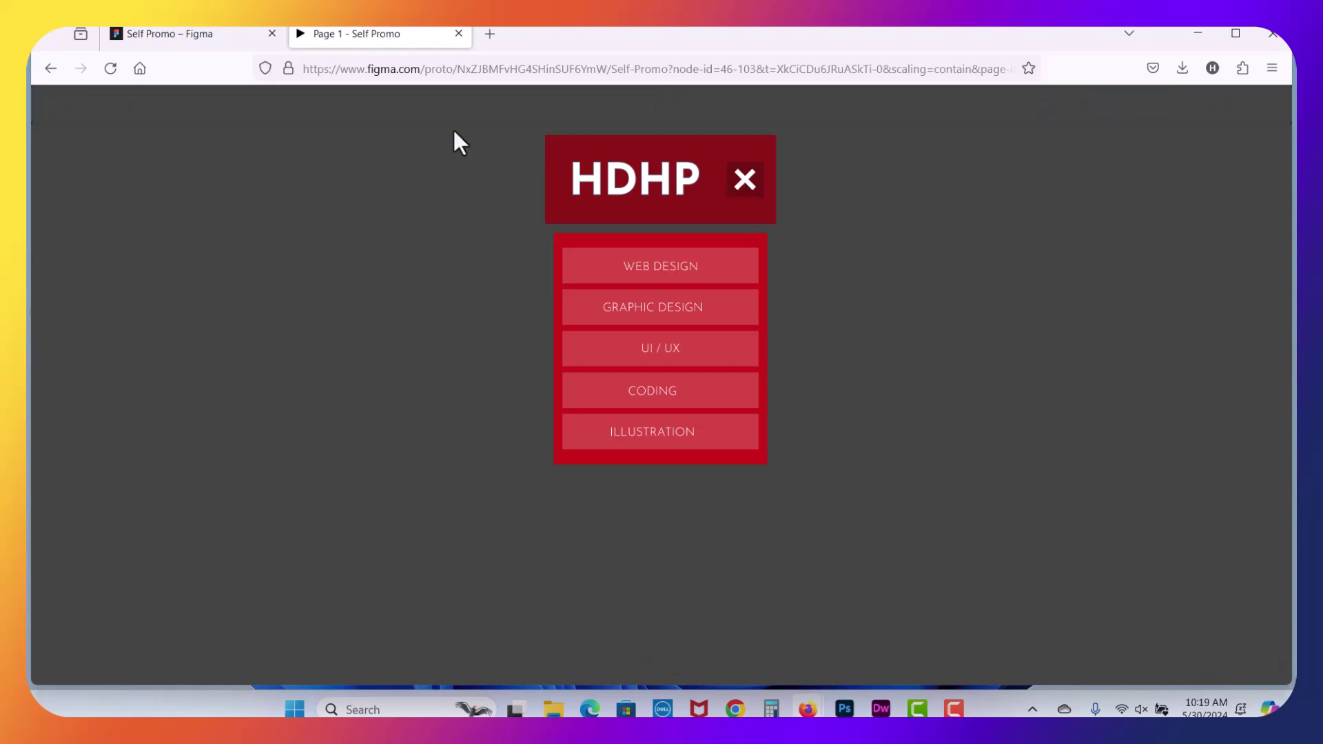
{"action": "left_click", "coordinate": [189, 38]}
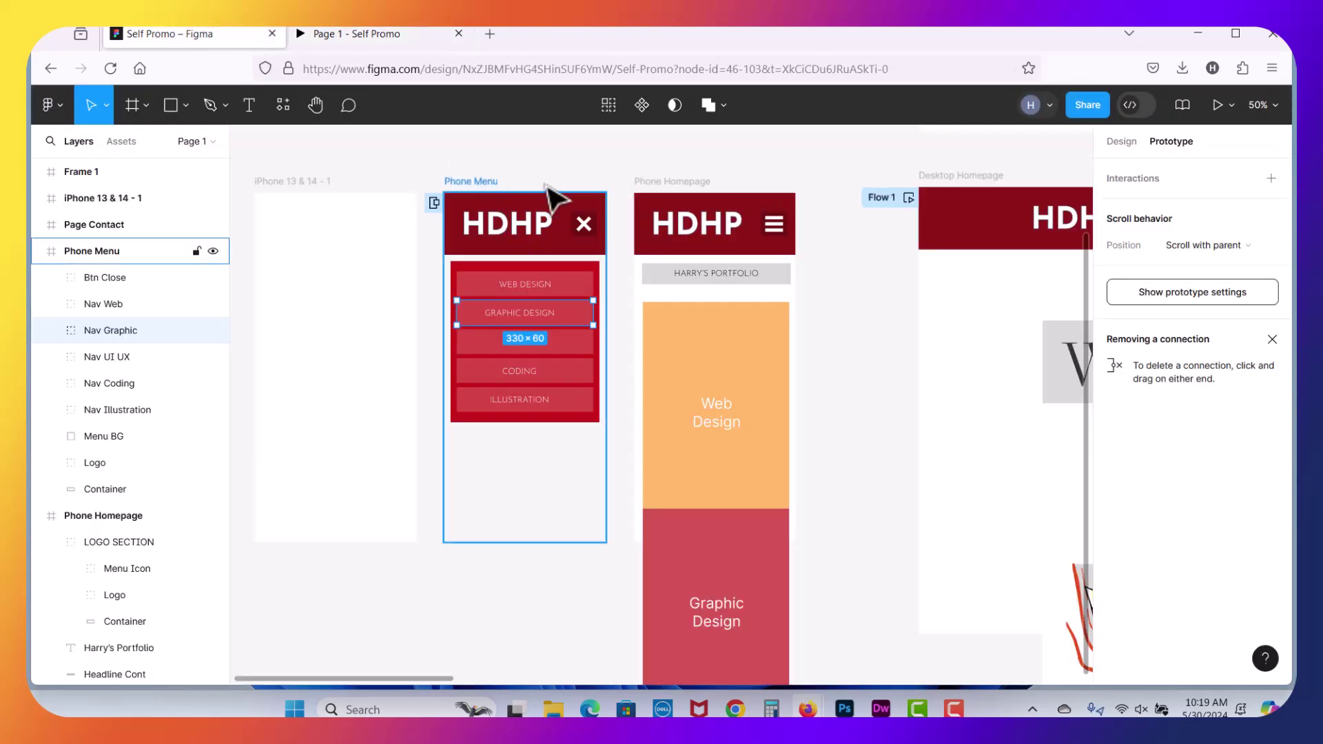
{"action": "left_click", "coordinate": [684, 182]}
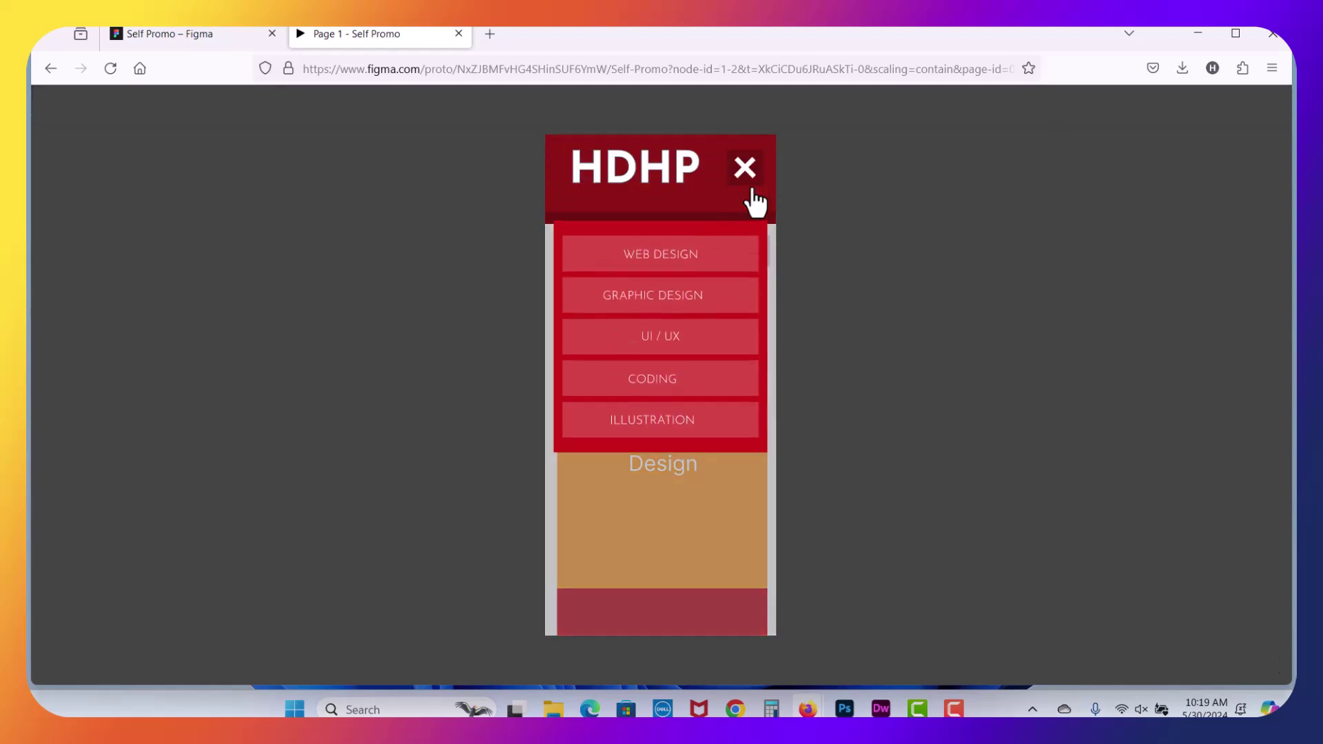
{"action": "left_click", "coordinate": [748, 200]}
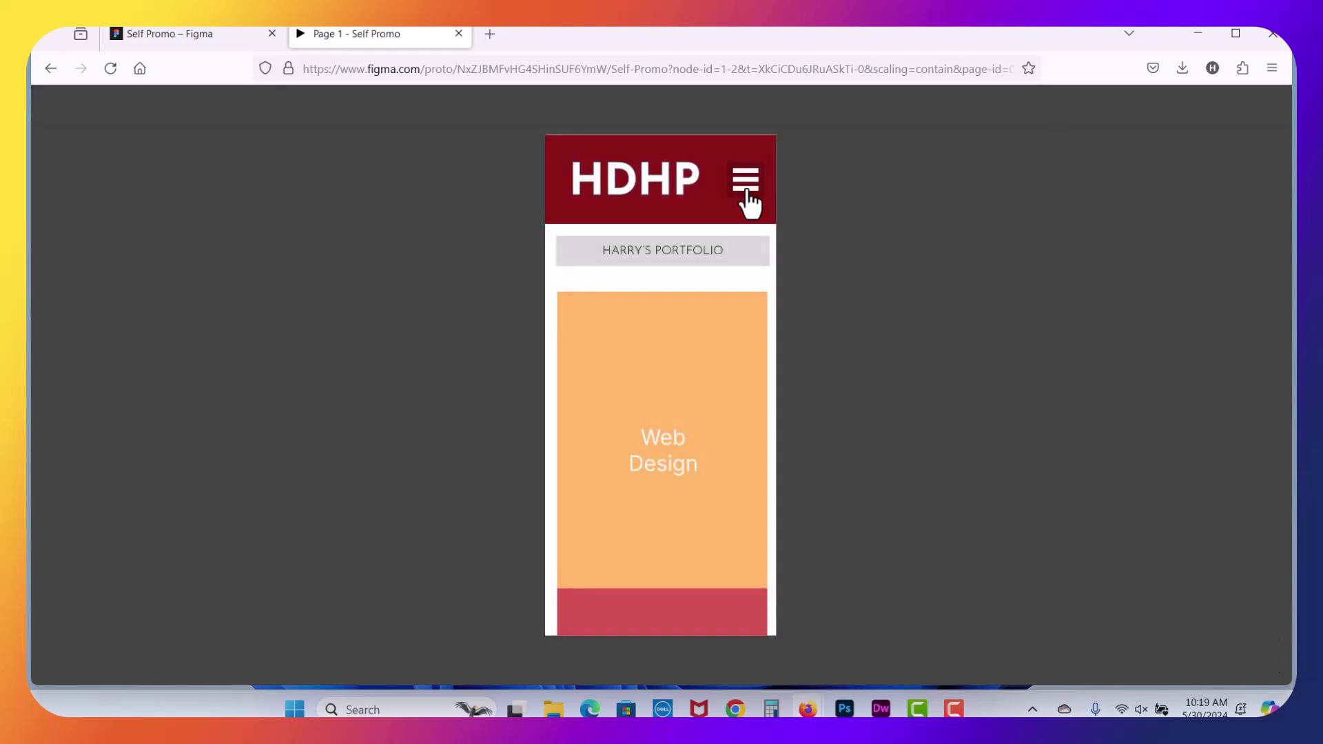
{"action": "left_click", "coordinate": [747, 198]}
{"action": "left_click", "coordinate": [663, 276]}
{"action": "left_click", "coordinate": [206, 33]}
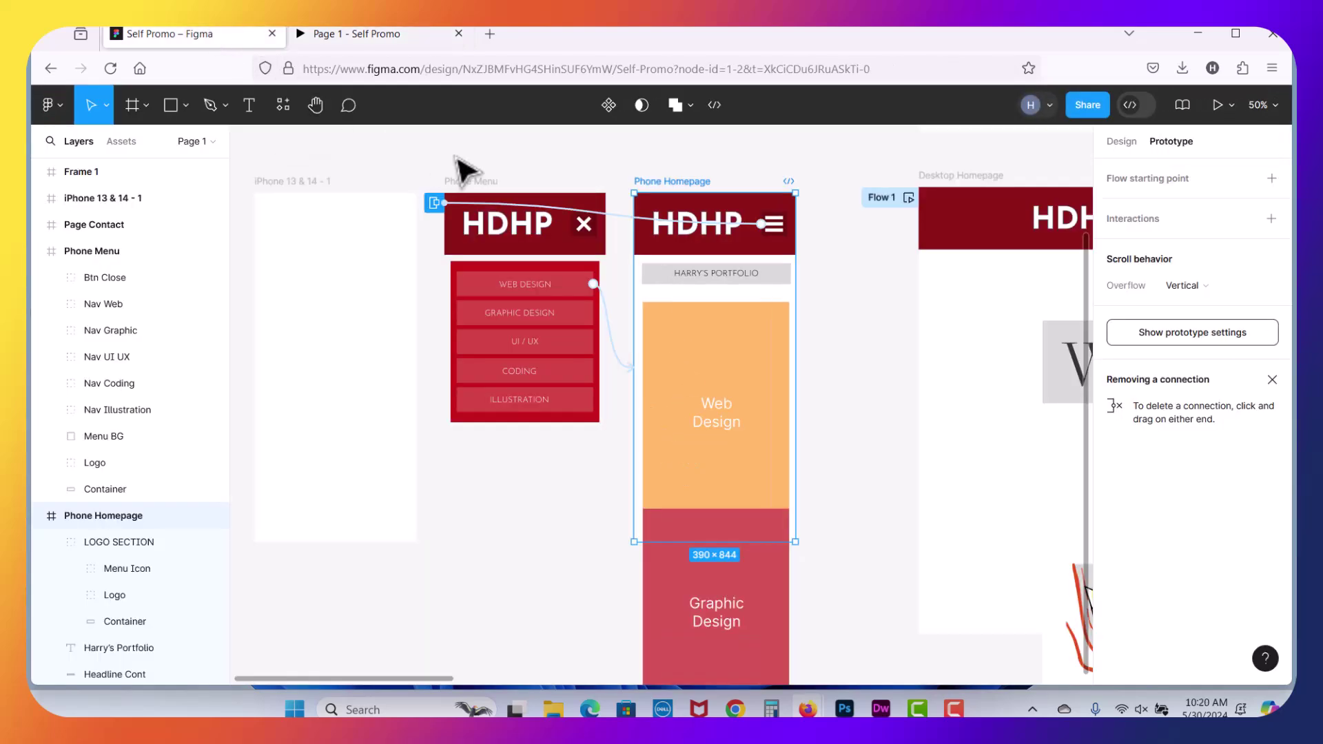